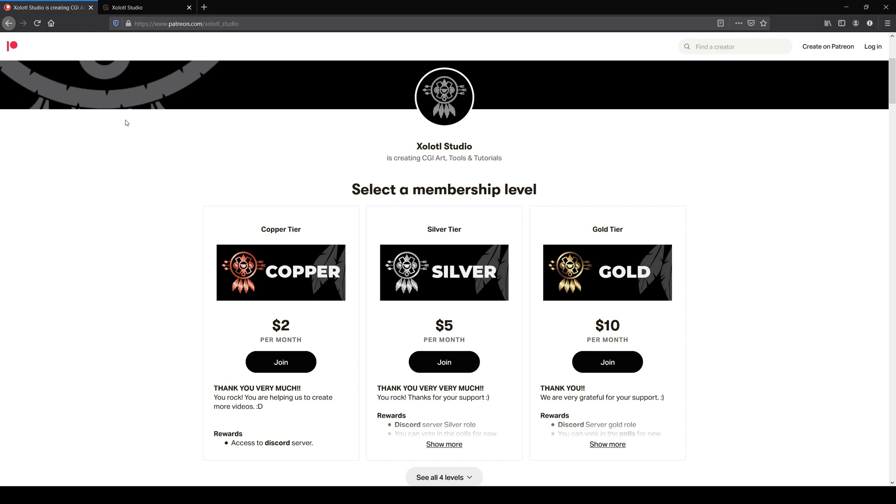
Look through the Xolotl Studio page in the second browser tab
{"action": "left_click", "coordinate": [140, 8]}
{"action": "scroll", "coordinate": [126, 247], "scroll_direction": "down", "scroll_amount": 3}
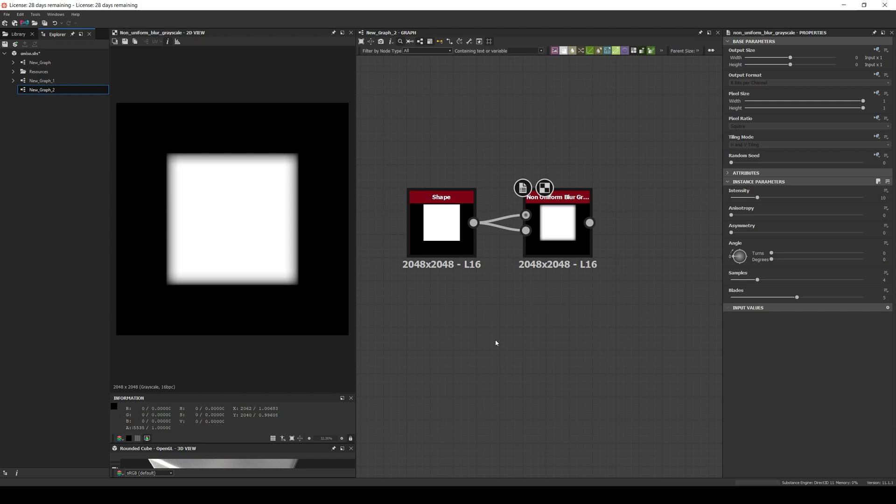
Set the Non Uniform Blur Grayscale node's Intensity to about 12.3, Samples to 1 and Blades to 4
{"action": "left_click", "coordinate": [452, 232]}
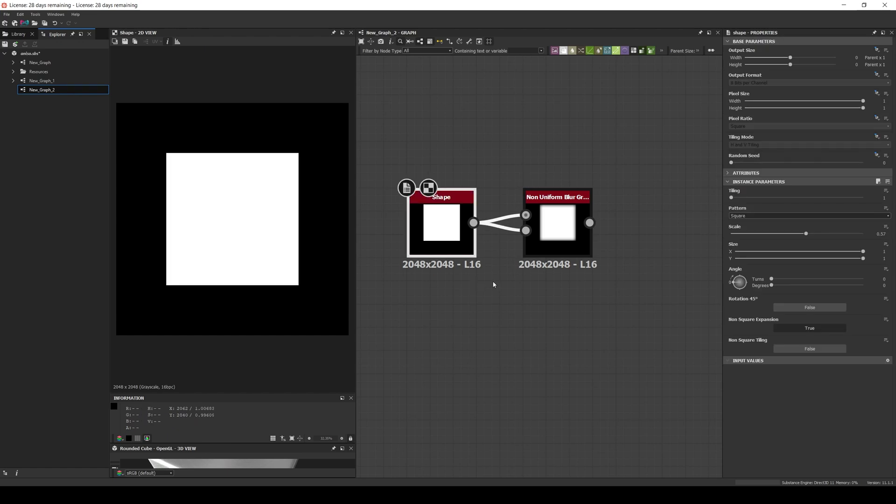
{"action": "left_click", "coordinate": [568, 234]}
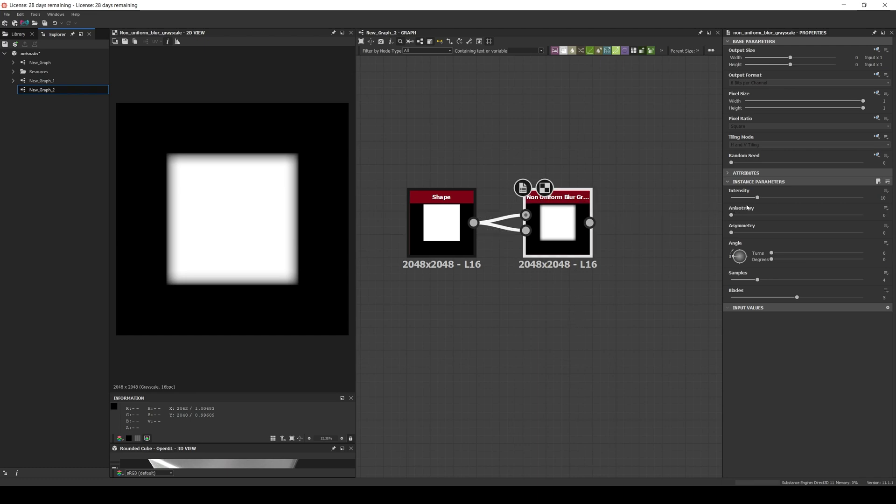
{"action": "mouse_move", "coordinate": [760, 201]}
{"action": "left_mouse_down"}
{"action": "mouse_move", "coordinate": [835, 198]}
{"action": "mouse_move", "coordinate": [762, 196]}
{"action": "mouse_move", "coordinate": [829, 198]}
{"action": "mouse_move", "coordinate": [764, 204]}
{"action": "left_mouse_up"}
{"action": "left_click_drag", "start_coordinate": [757, 280], "coordinate": [730, 280]}
{"action": "left_click_drag", "start_coordinate": [794, 301], "coordinate": [777, 300]}
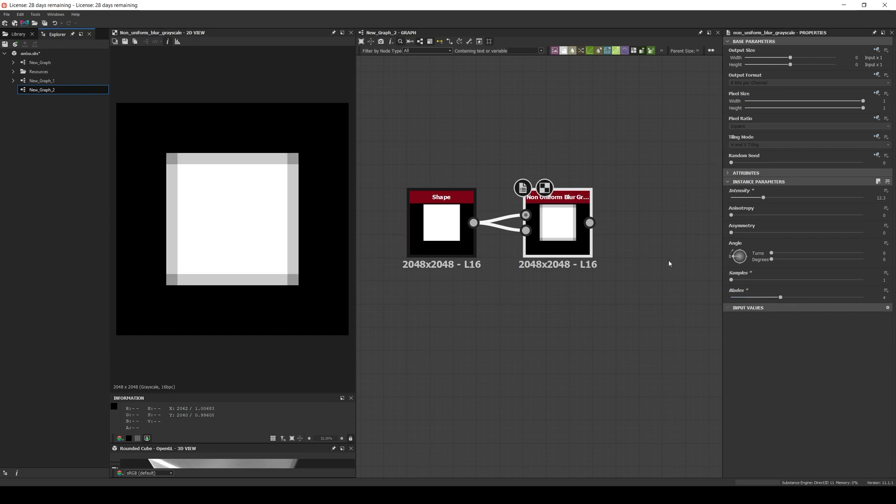
Raise the Non Uniform Blur node's Intensity to about 23.68 and its Anisotropy to 1, with Samples at the minimum
{"action": "left_click_drag", "start_coordinate": [763, 197], "coordinate": [794, 210]}
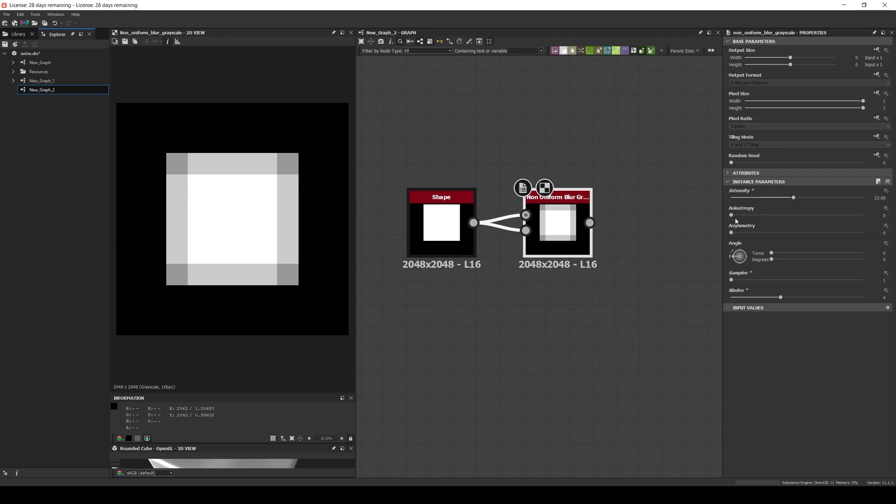
{"action": "left_click_drag", "start_coordinate": [737, 219], "coordinate": [884, 225]}
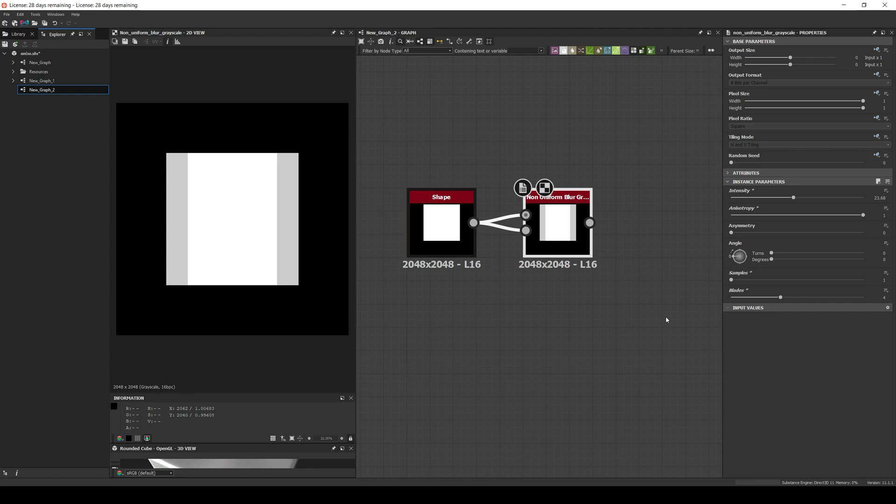
{"action": "mouse_move", "coordinate": [731, 279]}
{"action": "left_mouse_down"}
{"action": "mouse_move", "coordinate": [784, 280]}
{"action": "mouse_move", "coordinate": [718, 278]}
{"action": "left_mouse_up"}
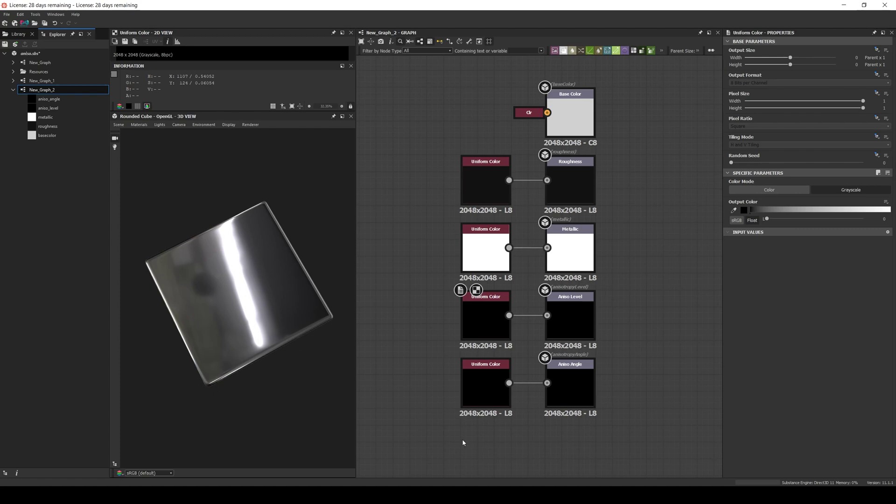
Check the Aniso Level output's attributes and set the Uniform Color feeding it to a grayscale value of about 0.88
{"action": "left_click", "coordinate": [579, 315]}
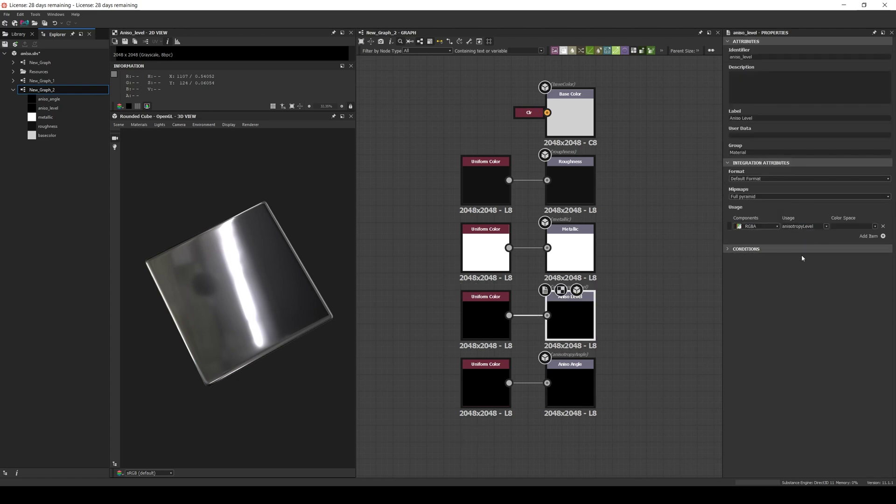
{"action": "left_click", "coordinate": [489, 320]}
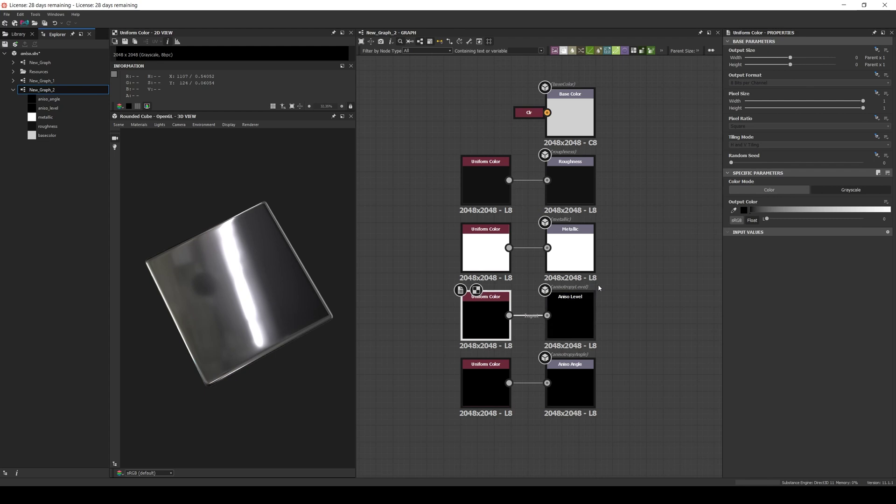
{"action": "left_click_drag", "start_coordinate": [770, 220], "coordinate": [852, 220]}
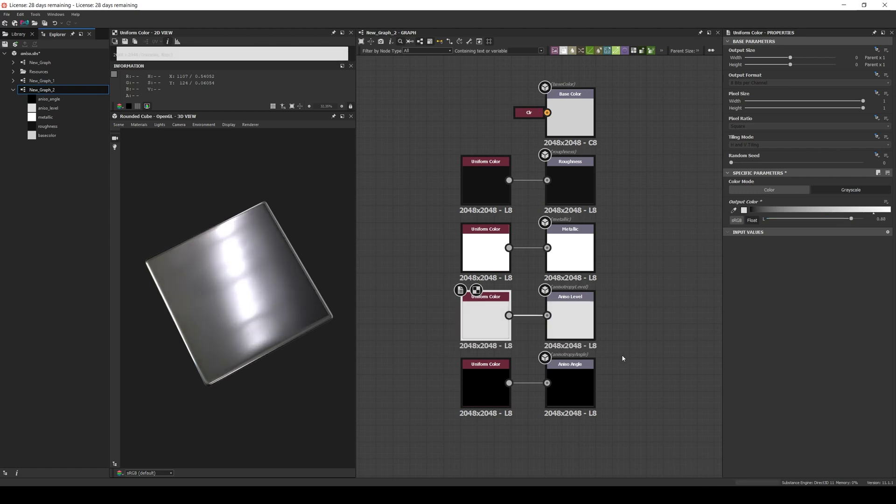
Set the Uniform Color feeding the Aniso Angle output to 1 and the one feeding Roughness to 0
{"action": "left_click", "coordinate": [568, 389]}
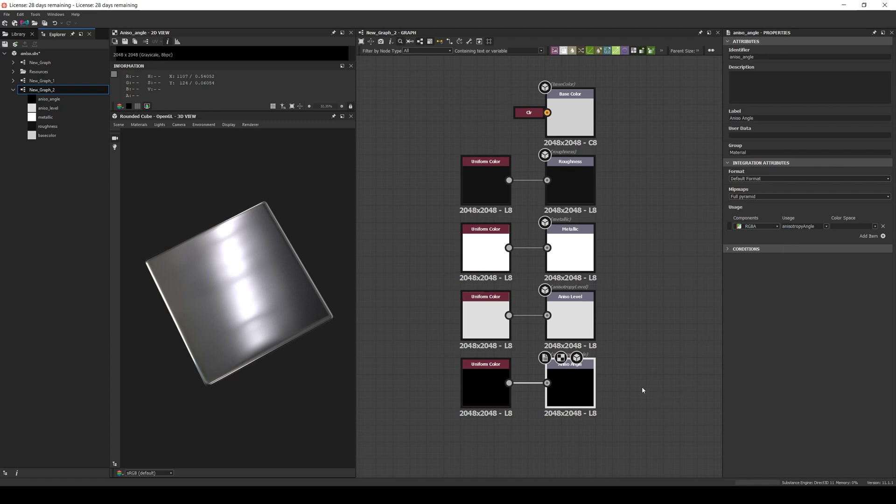
{"action": "left_click", "coordinate": [492, 394]}
{"action": "left_click_drag", "start_coordinate": [766, 218], "coordinate": [864, 219]}
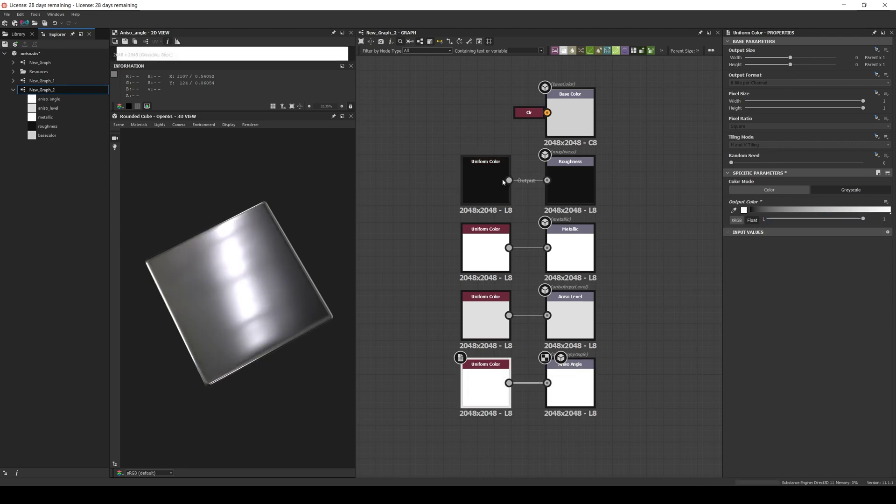
{"action": "left_click", "coordinate": [486, 181]}
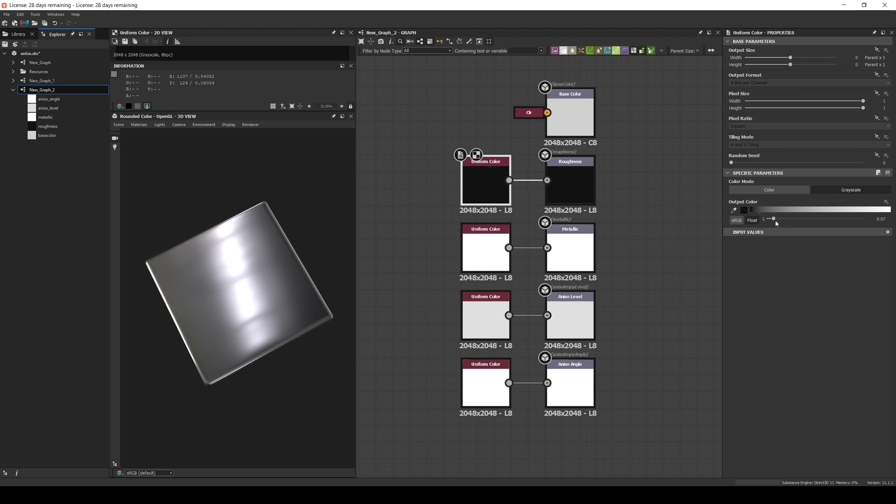
{"action": "left_click_drag", "start_coordinate": [773, 218], "coordinate": [766, 220]}
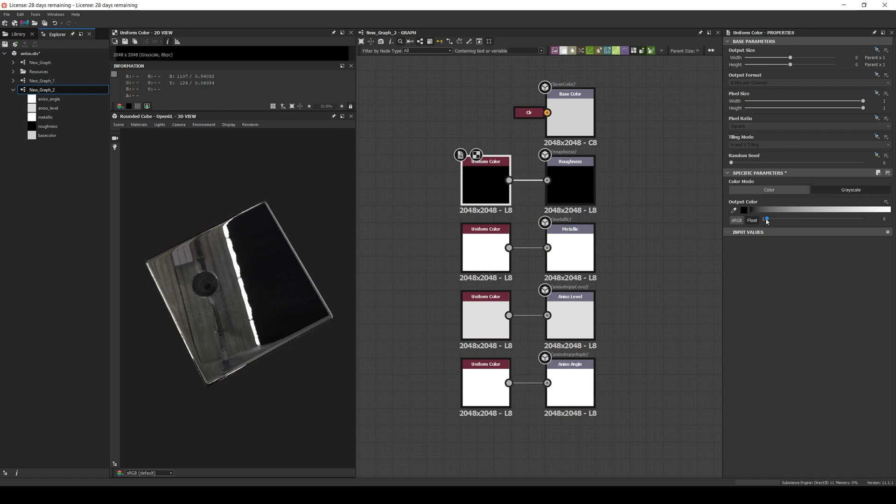
Set the Uniform Color feeding Aniso Level to 1 and examine the cube from another angle
{"action": "left_click", "coordinate": [486, 317]}
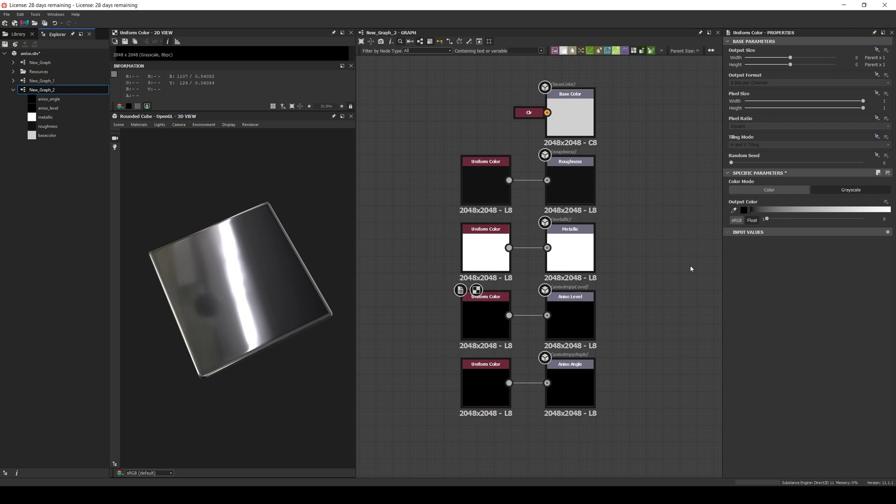
{"action": "left_click", "coordinate": [495, 317]}
{"action": "left_click_drag", "start_coordinate": [770, 220], "coordinate": [878, 219]}
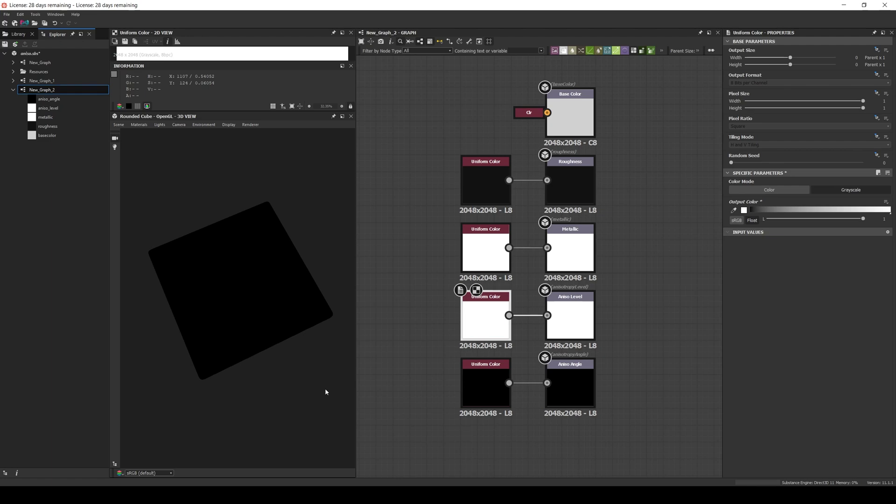
{"action": "left_click_drag", "start_coordinate": [202, 358], "coordinate": [211, 314]}
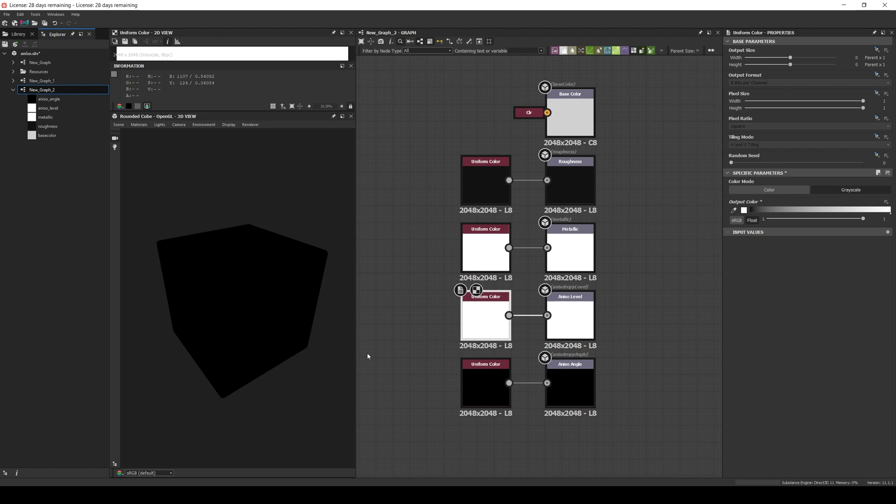
Set the Uniform Color feeding Metallic to 0 and the one feeding Aniso Level to about 0.97
{"action": "left_click", "coordinate": [480, 240]}
{"action": "left_click_drag", "start_coordinate": [785, 218], "coordinate": [725, 221]}
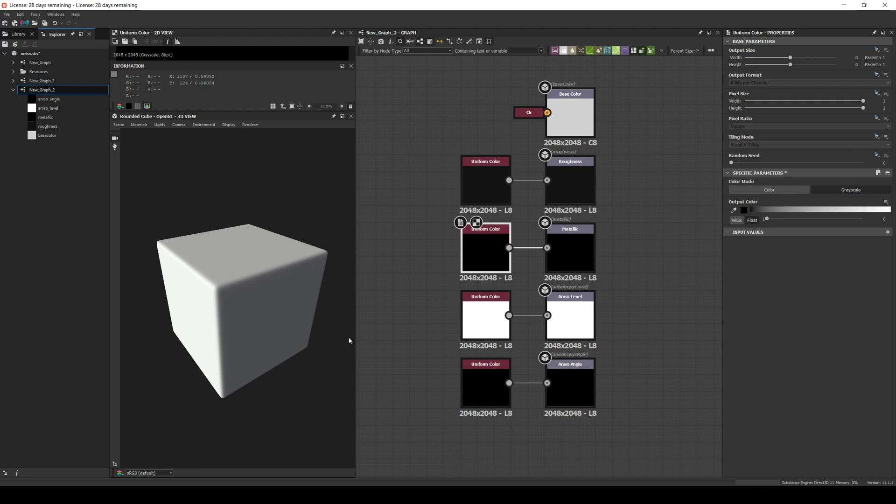
{"action": "left_click", "coordinate": [485, 320]}
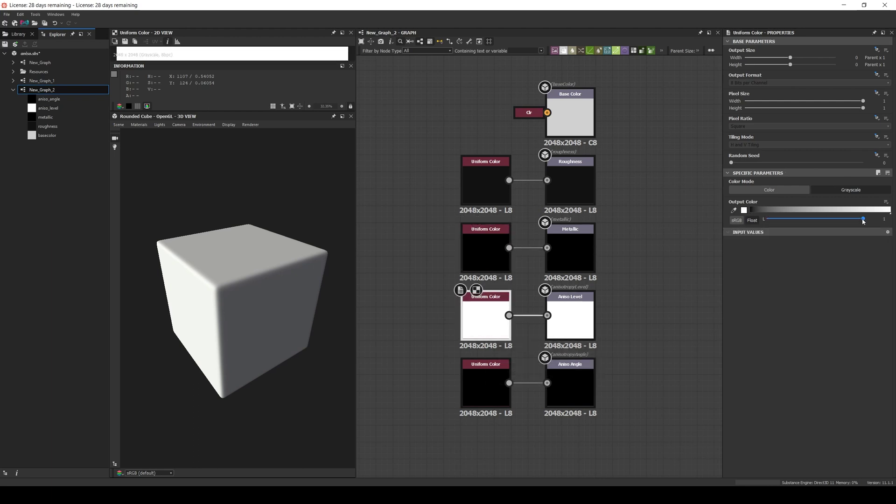
{"action": "left_click_drag", "start_coordinate": [862, 219], "coordinate": [859, 219]}
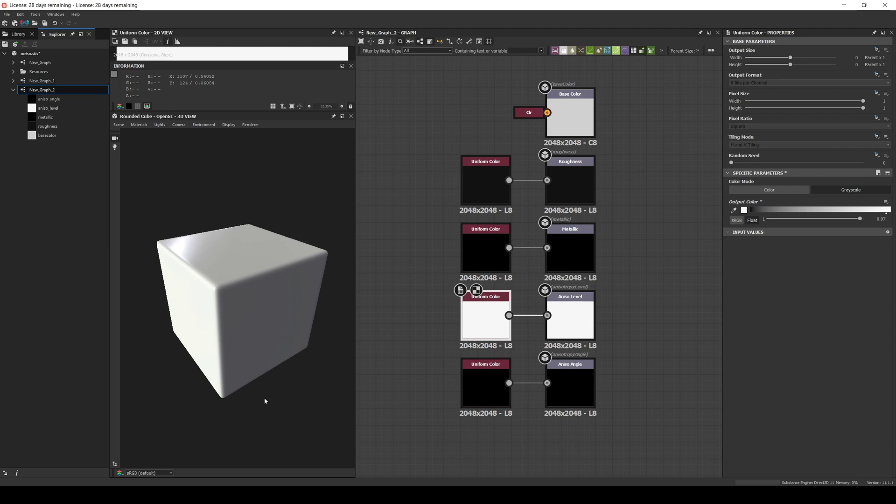
Set the Uniform Color feeding Metallic to 1 and turn the cube to face its highlight
{"action": "left_click", "coordinate": [477, 242]}
{"action": "left_click_drag", "start_coordinate": [817, 220], "coordinate": [866, 219]}
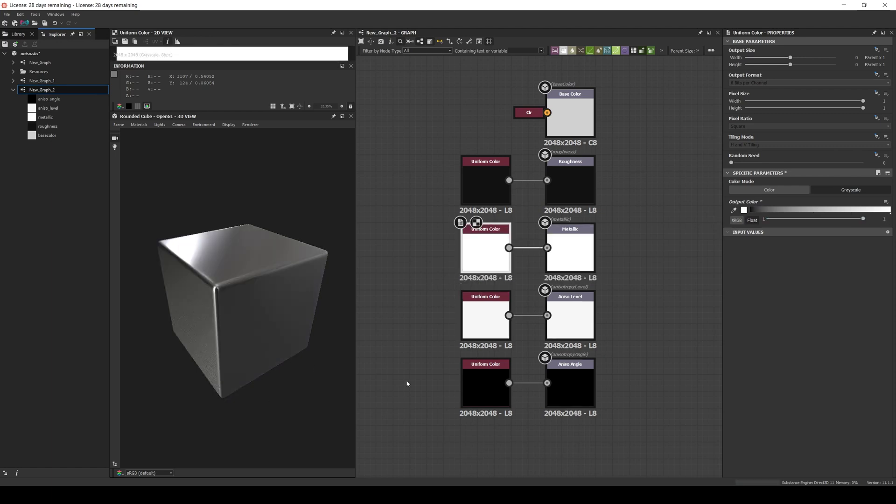
{"action": "left_click_drag", "start_coordinate": [267, 317], "coordinate": [262, 362]}
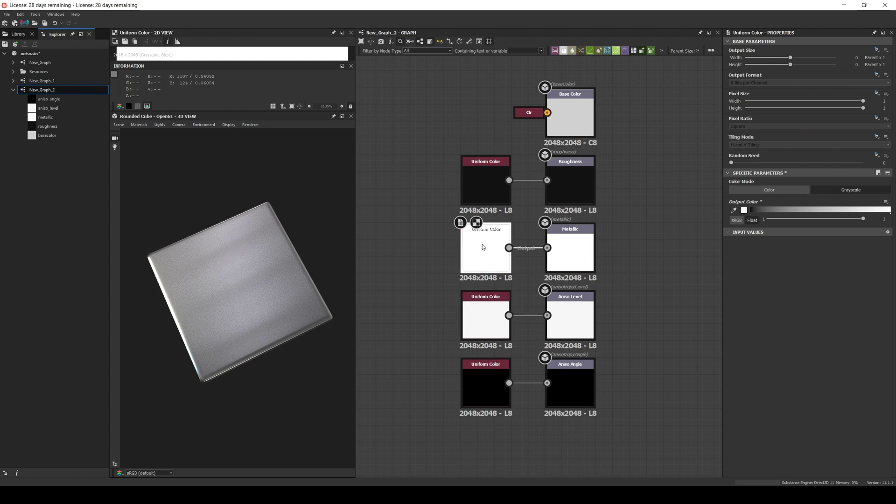
Try Roughness color values of about 0.11, 0.02 and 0.15, and lower the Uniform Color feeding Aniso Level
{"action": "left_click", "coordinate": [491, 192]}
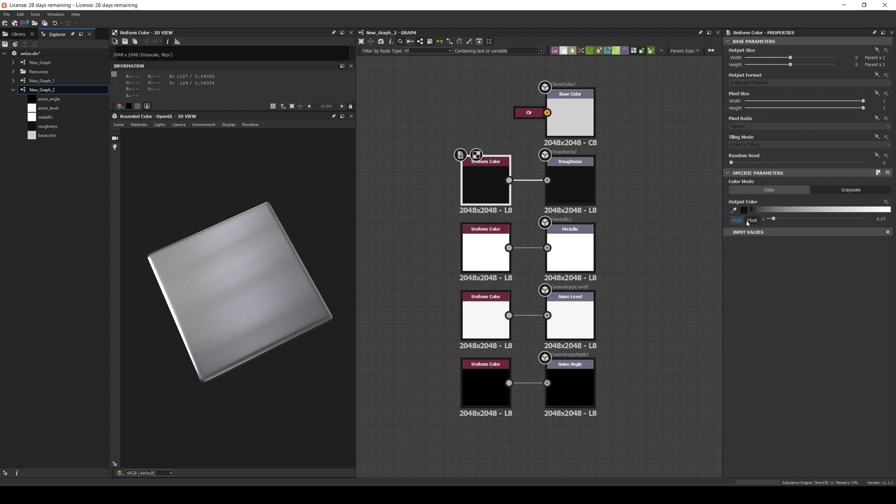
{"action": "left_click_drag", "start_coordinate": [775, 218], "coordinate": [778, 219]}
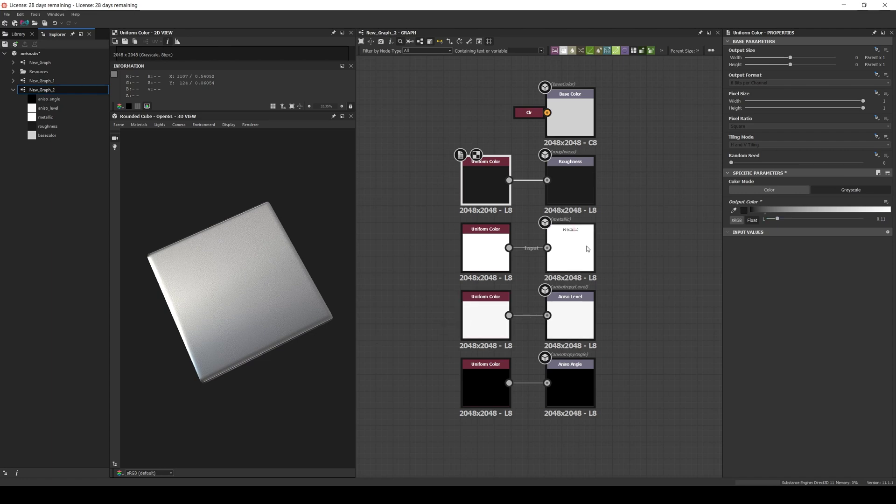
{"action": "left_click_drag", "start_coordinate": [777, 219], "coordinate": [768, 219]}
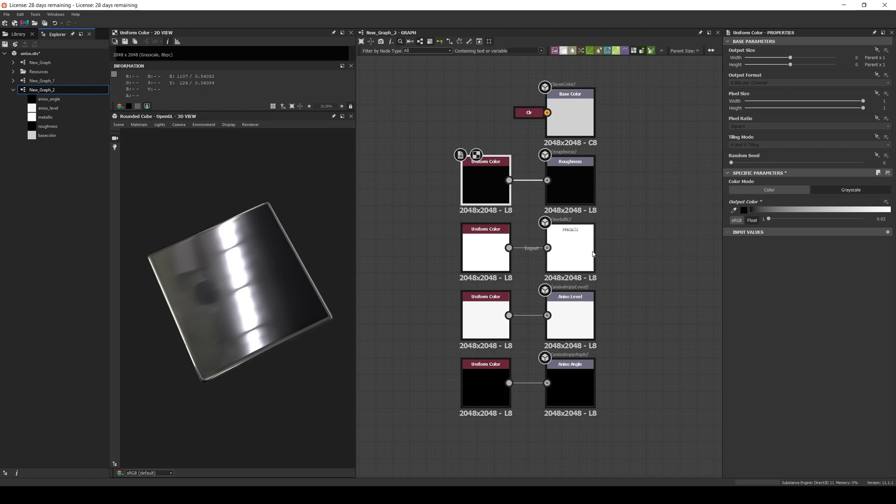
{"action": "left_click_drag", "start_coordinate": [769, 218], "coordinate": [781, 220]}
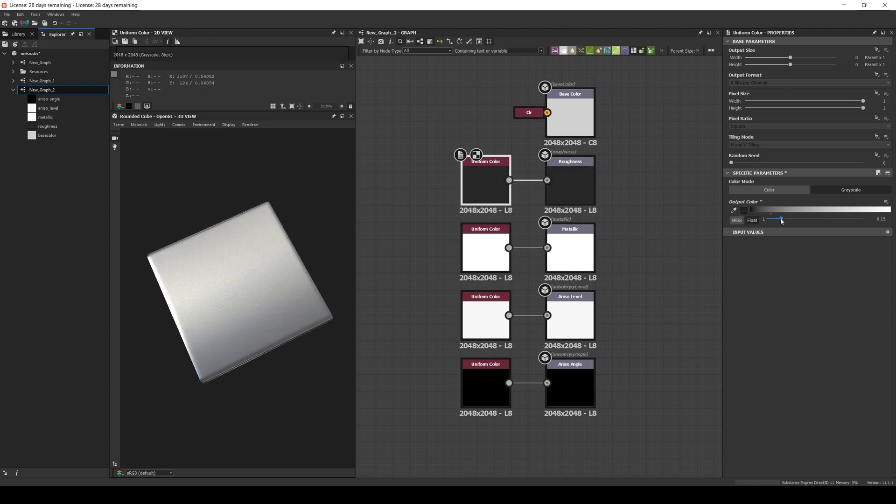
{"action": "left_click", "coordinate": [497, 329]}
{"action": "left_click_drag", "start_coordinate": [861, 220], "coordinate": [807, 224]}
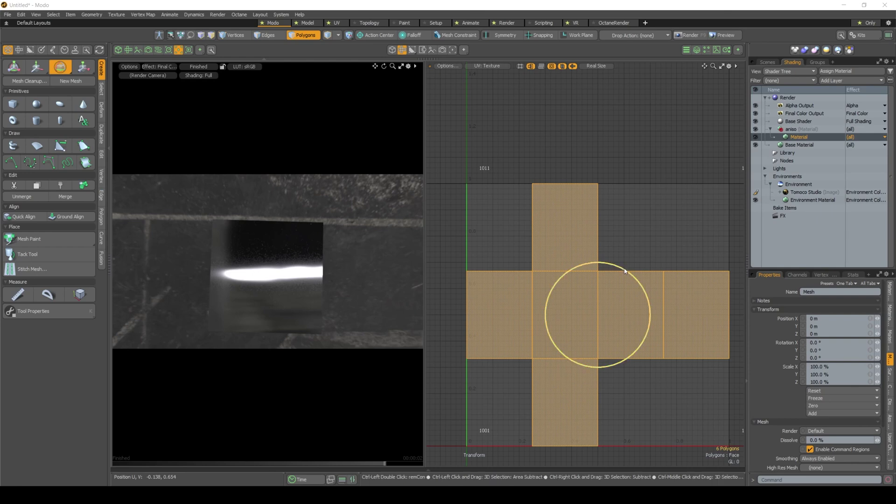
Switch to Modo, rotate the mesh's selected UV polygons slightly and undo the rotation
{"action": "left_click_drag", "start_coordinate": [624, 270], "coordinate": [644, 298]}
{"action": "key", "text": "ctrl+z"}
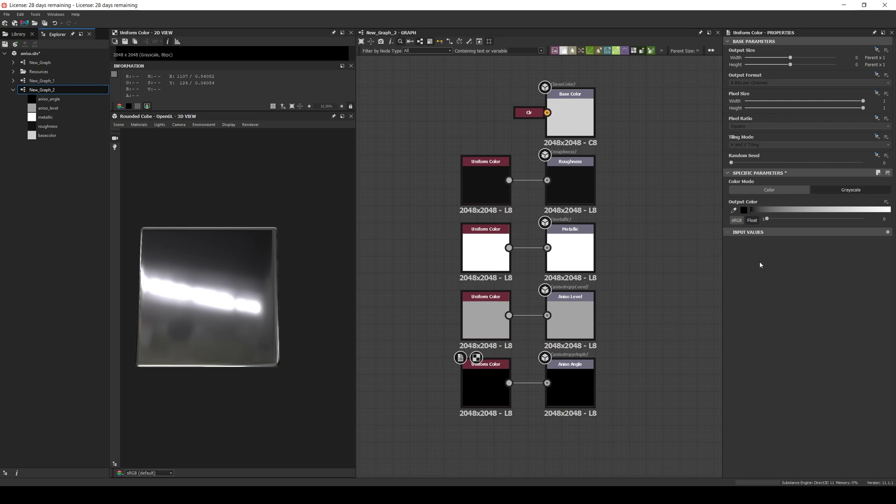
In Substance Designer, try the Uniform Color feeding Aniso Angle at 1 and at 0.125
{"action": "left_click_drag", "start_coordinate": [767, 218], "coordinate": [864, 218]}
{"action": "double_click", "coordinate": [884, 219]}
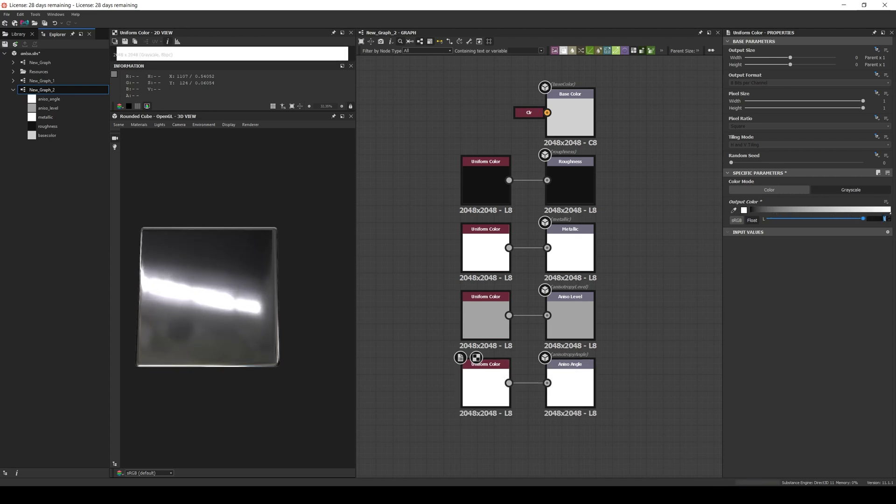
{"action": "type", "text": "0.175"}
{"action": "key", "text": "Return"}
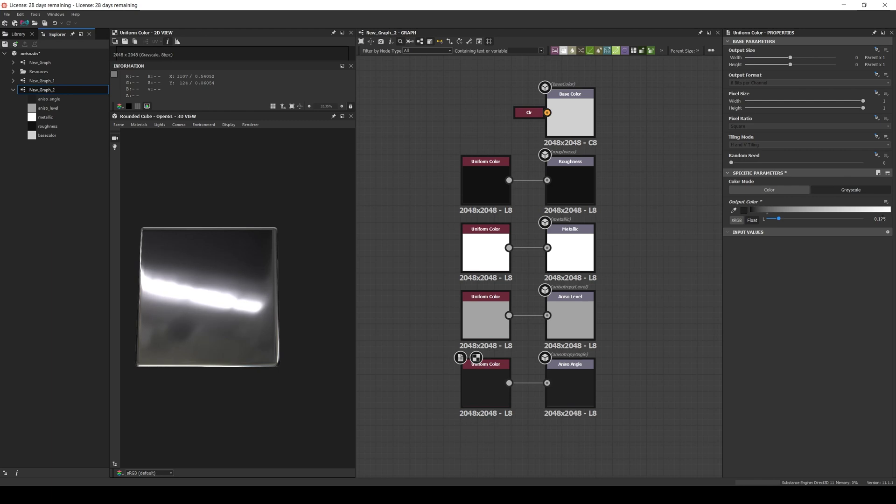
Try another value for the Uniform Color feeding Aniso Angle, finishing at 0.5
{"action": "double_click", "coordinate": [881, 219]}
{"action": "type", "text": "0.75"}
{"action": "key", "text": "Return"}
{"action": "double_click", "coordinate": [881, 219]}
{"action": "type", "text": "0.5"}
{"action": "key", "text": "Return"}
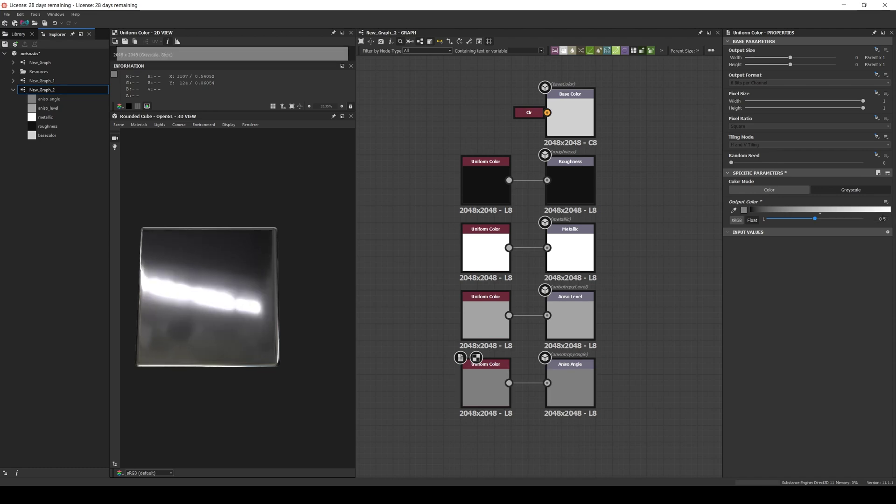
Set the Uniform Color feeding Aniso Angle to 0, followed by 0.25
{"action": "double_click", "coordinate": [882, 218]}
{"action": "type", "text": "0"}
{"action": "key", "text": "Return"}
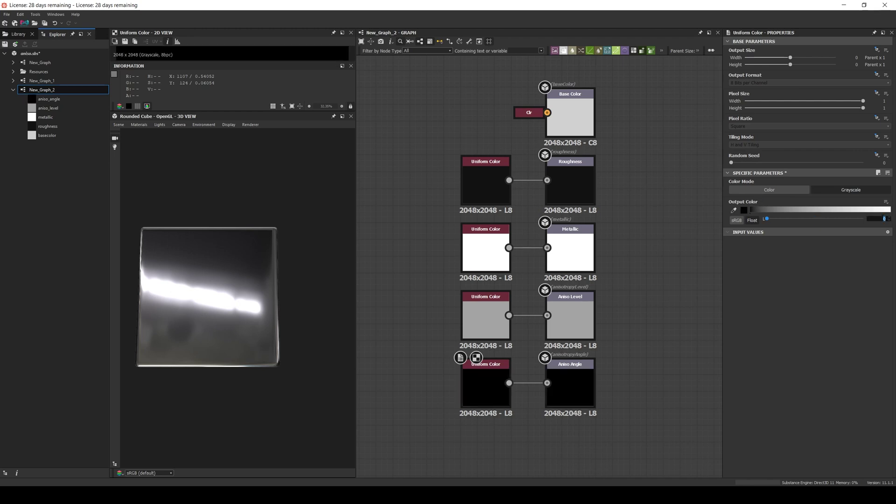
{"action": "key", "text": "Return"}
{"action": "double_click", "coordinate": [882, 219]}
{"action": "type", "text": "0.75"}
{"action": "key", "text": "Return"}
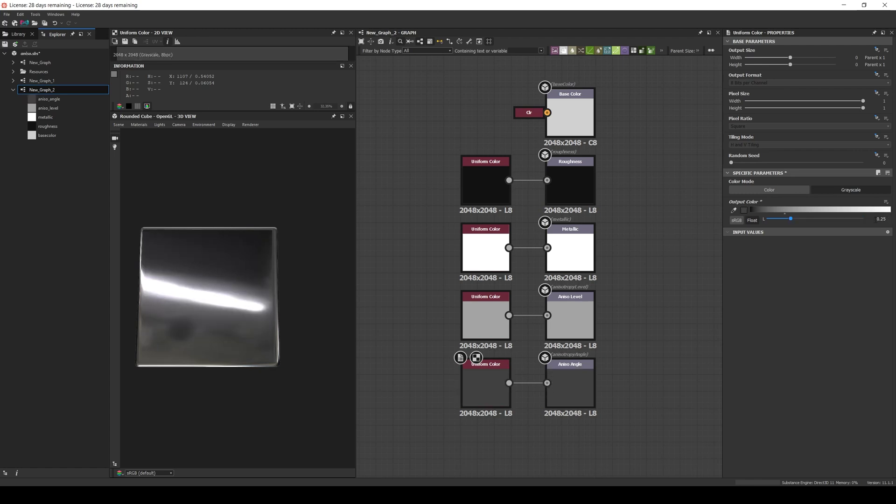
Try other values for the Uniform Color feeding Aniso Angle, including 0.125 and finishing at 0.625
{"action": "double_click", "coordinate": [881, 219]}
{"action": "type", "text": "0.25"}
{"action": "key", "text": "Return"}
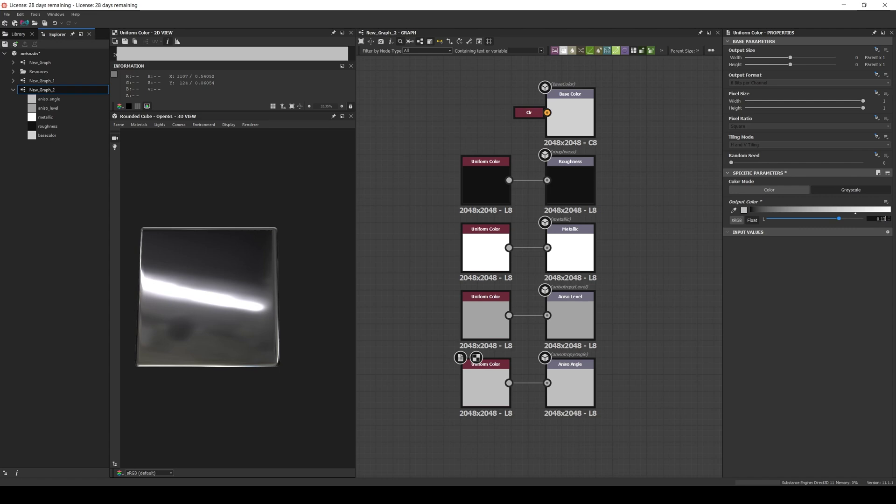
{"action": "double_click", "coordinate": [881, 219]}
{"action": "type", "text": "0."}
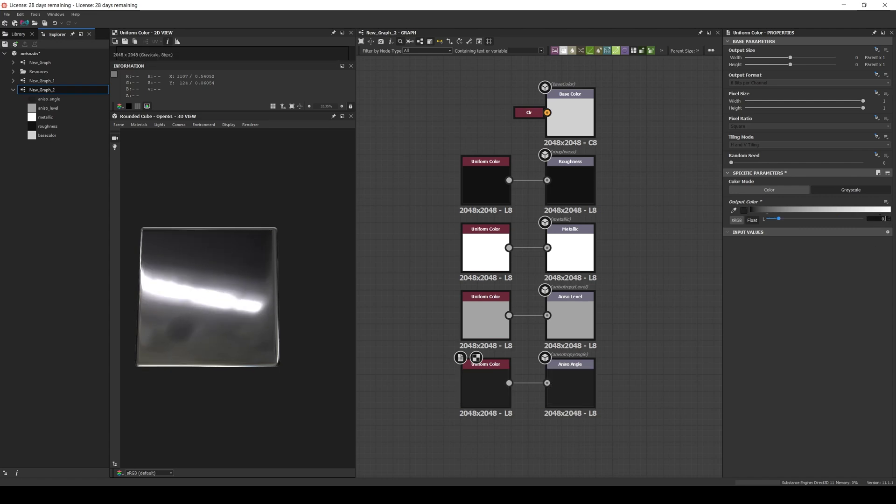
{"action": "type", "text": "625"}
{"action": "key", "text": "Return"}
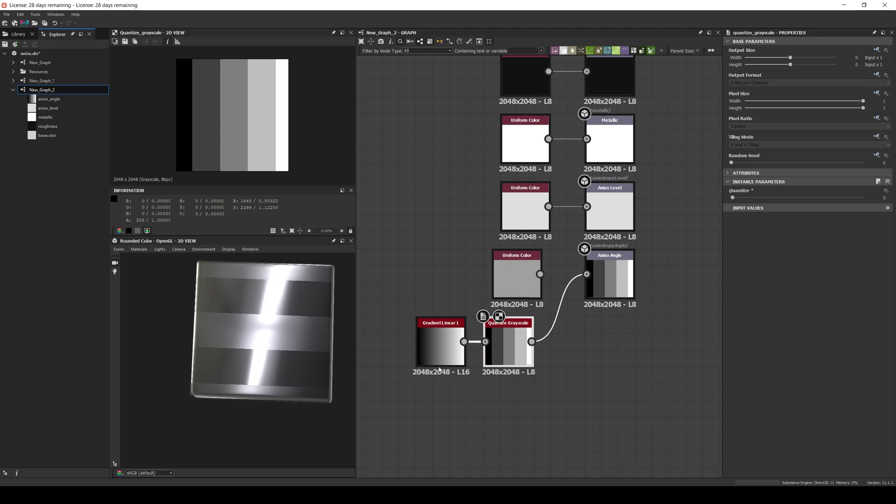
Raise the Quantize Grayscale node's Quantize value to 139 and inspect the smoothed reflection on the cube
{"action": "left_click_drag", "start_coordinate": [733, 197], "coordinate": [783, 199]}
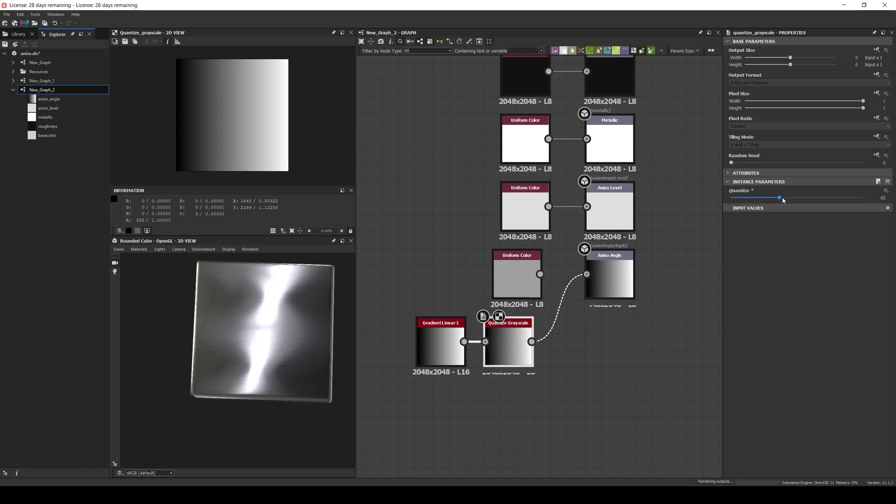
{"action": "left_click_drag", "start_coordinate": [783, 199], "coordinate": [801, 198]}
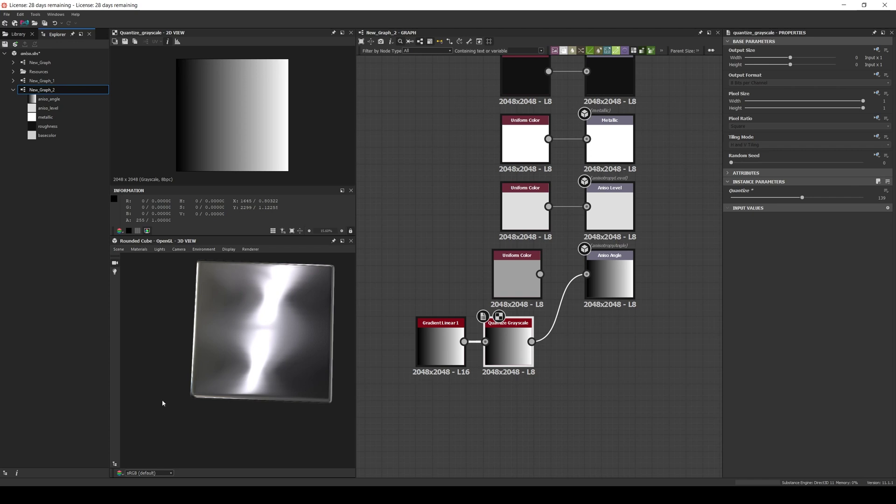
{"action": "left_click_drag", "start_coordinate": [231, 382], "coordinate": [232, 384]}
{"action": "left_click_drag", "start_coordinate": [232, 385], "coordinate": [232, 387]}
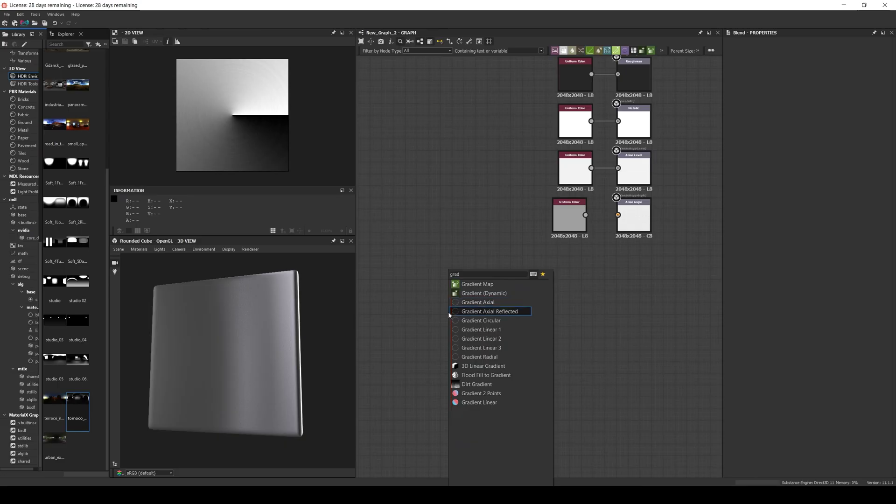
Add a Gradient Linear 1 node to the graph and set its rotation to 90°
{"action": "left_click", "coordinate": [471, 329]}
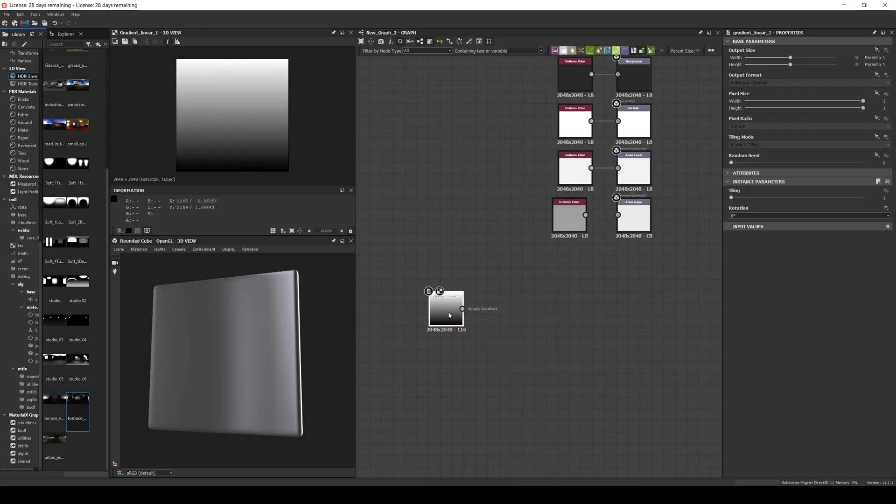
{"action": "left_click", "coordinate": [766, 217]}
{"action": "left_click", "coordinate": [766, 228]}
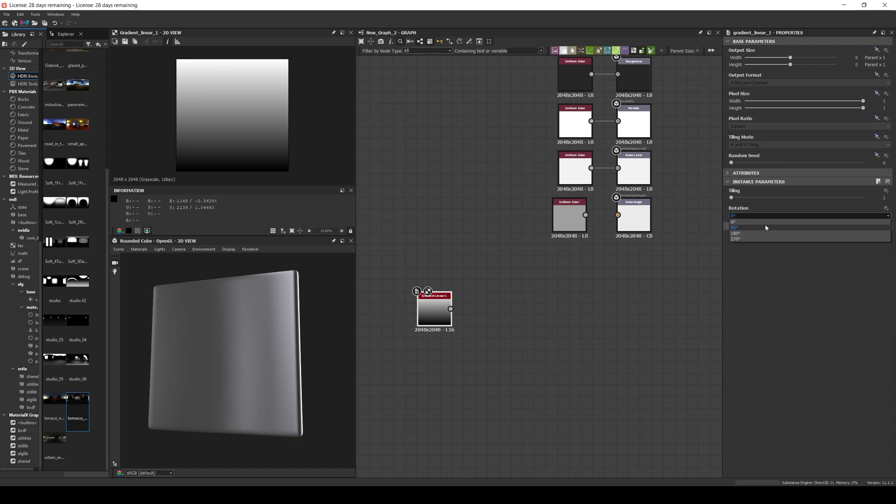
Add a Cartesian To Polar Grayscale node beside Gradient Linear 1, fed by the gradient's output
{"action": "key", "text": "space"}
{"action": "type", "text": "make"}
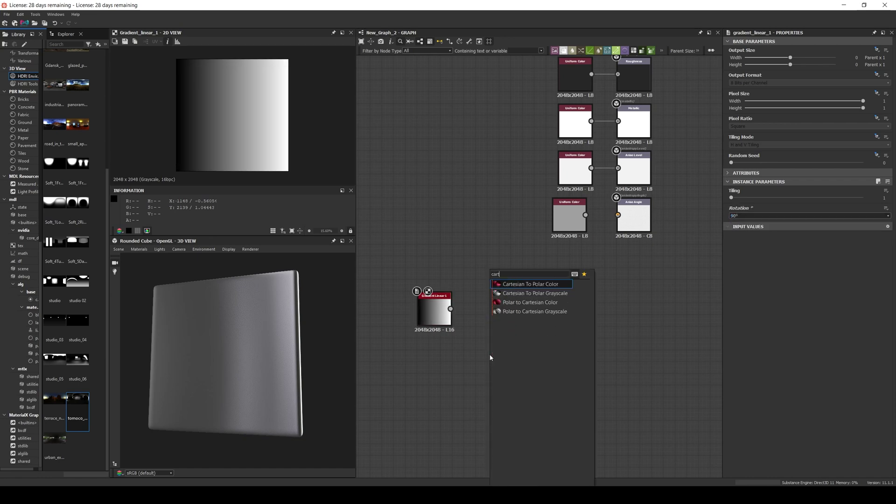
{"action": "key", "text": "Escape"}
{"action": "left_click_drag", "start_coordinate": [489, 354], "coordinate": [491, 310]}
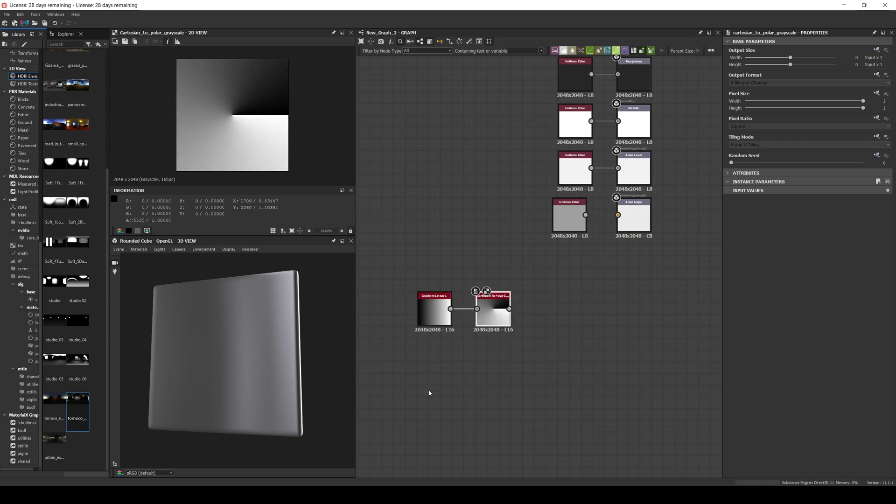
Add a Gradient Circular node beneath the Cartesian To Polar Grayscale node and connect it to the Aniso Angle output
{"action": "key", "text": "space"}
{"action": "type", "text": "gradient"}
{"action": "key", "text": "Down"}
{"action": "key", "text": "Down"}
{"action": "key", "text": "Escape"}
{"action": "left_click_drag", "start_coordinate": [429, 393], "coordinate": [499, 358]}
{"action": "left_click_drag", "start_coordinate": [432, 276], "coordinate": [530, 394]}
{"action": "left_click_drag", "start_coordinate": [494, 359], "coordinate": [442, 359]}
{"action": "left_click", "coordinate": [445, 397]}
{"action": "left_click", "coordinate": [441, 362]}
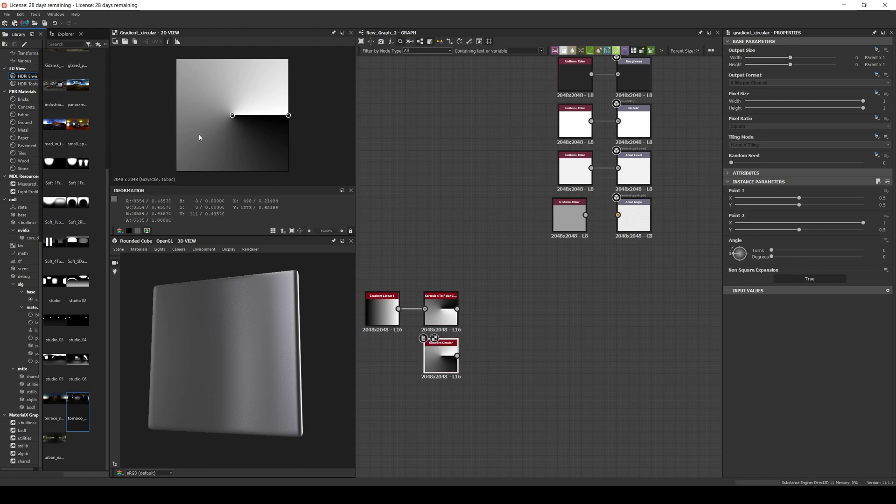
{"action": "left_click_drag", "start_coordinate": [457, 355], "coordinate": [618, 214]}
{"action": "mouse_move", "coordinate": [282, 395]}
{"action": "right_mouse_down", "text": "shift"}
{"action": "mouse_move", "coordinate": [274, 394]}
{"action": "mouse_move", "coordinate": [286, 398]}
{"action": "right_mouse_up", "text": "shift"}
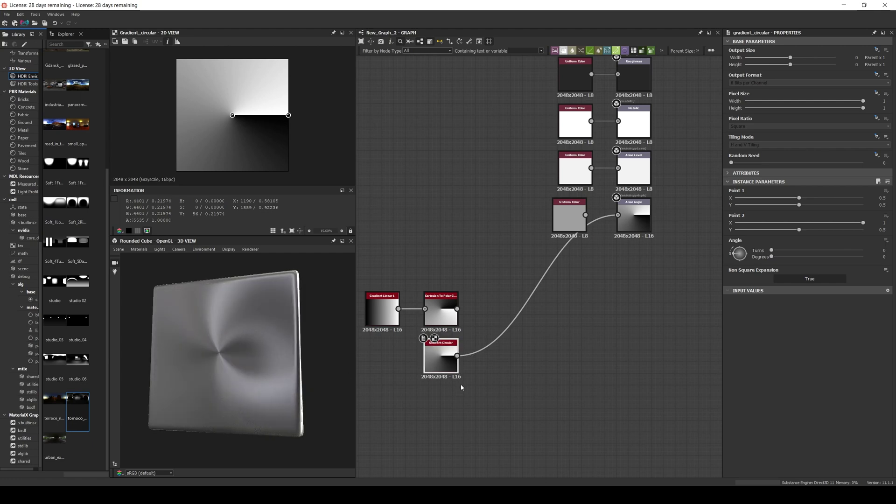
Add an Anisotropic Noise node and place it in the free space below the Gradient Circular node
{"action": "key", "text": "space"}
{"action": "type", "text": "anis"}
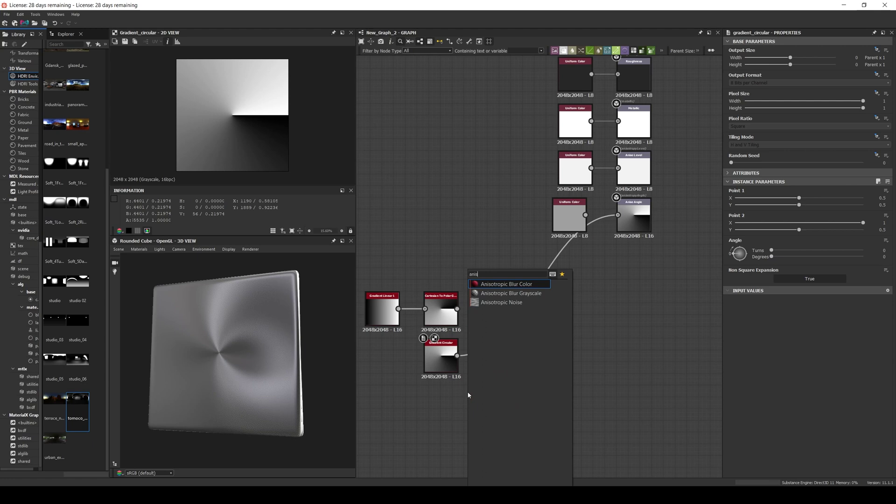
{"action": "key", "text": "Down"}
{"action": "key", "text": "Down"}
{"action": "key", "text": "Return"}
{"action": "left_click_drag", "start_coordinate": [462, 396], "coordinate": [393, 416]}
Add a Cartesian To Polar Grayscale node next to the Anisotropic Noise node
{"action": "key", "text": "space"}
{"action": "type", "text": "cart"}
{"action": "key", "text": "Down"}
{"action": "key", "text": "Return"}
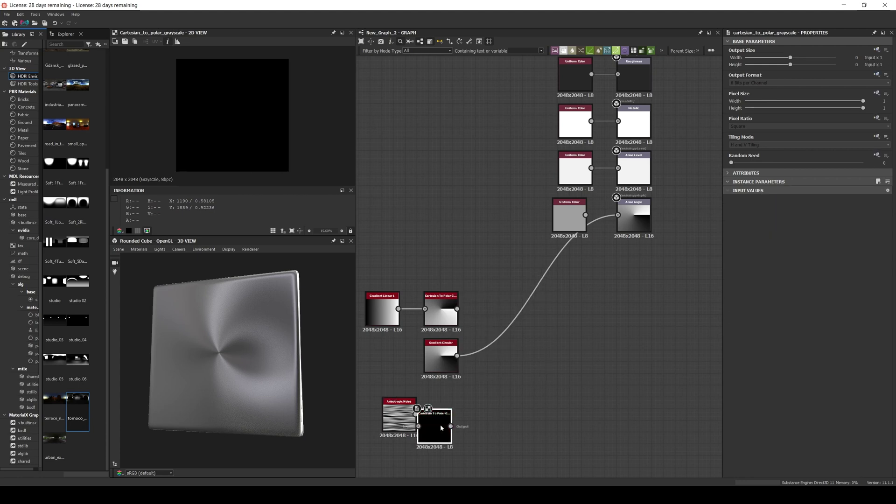
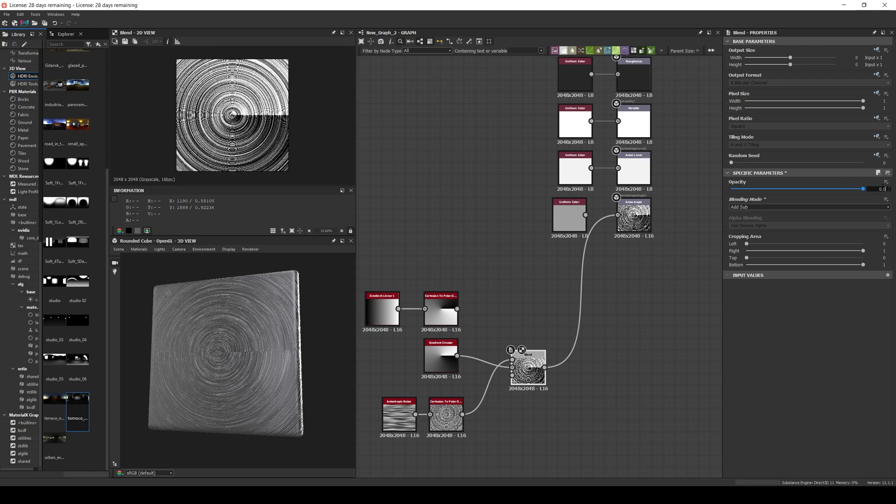
Set the opacity of the Add Sub Blend node feeding Aniso Angle to 0.02
{"action": "type", "text": "2"}
{"action": "key", "text": "Return"}
{"action": "left_click_drag", "start_coordinate": [277, 390], "coordinate": [540, 426], "text": "shift"}
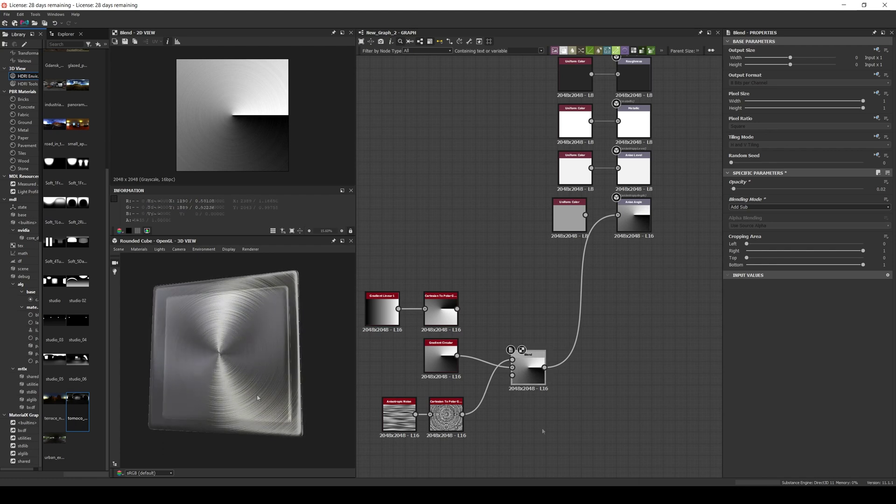
Replace the Cartesian To Polar Grayscale node after Gradient Linear 1 with a Curve node
{"action": "left_click", "coordinate": [450, 305]}
{"action": "key", "text": "Delete"}
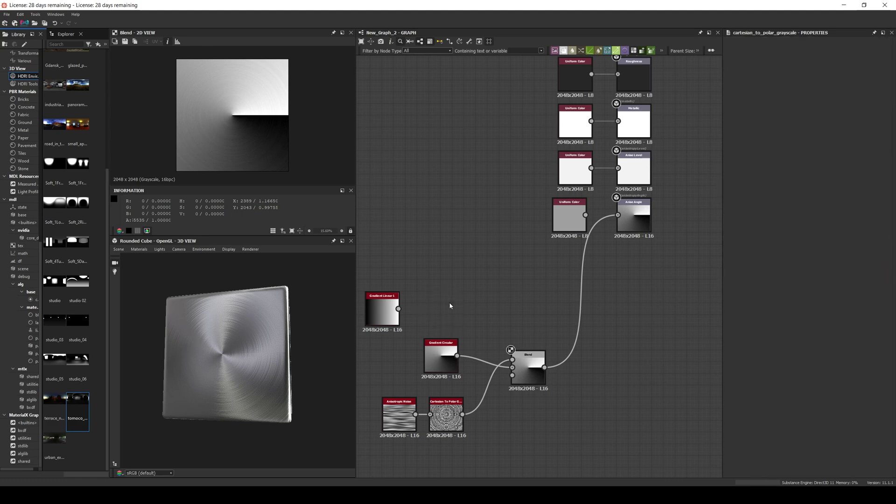
{"action": "double_click", "coordinate": [384, 307]}
{"action": "key", "text": "space"}
{"action": "type", "text": "curv"}
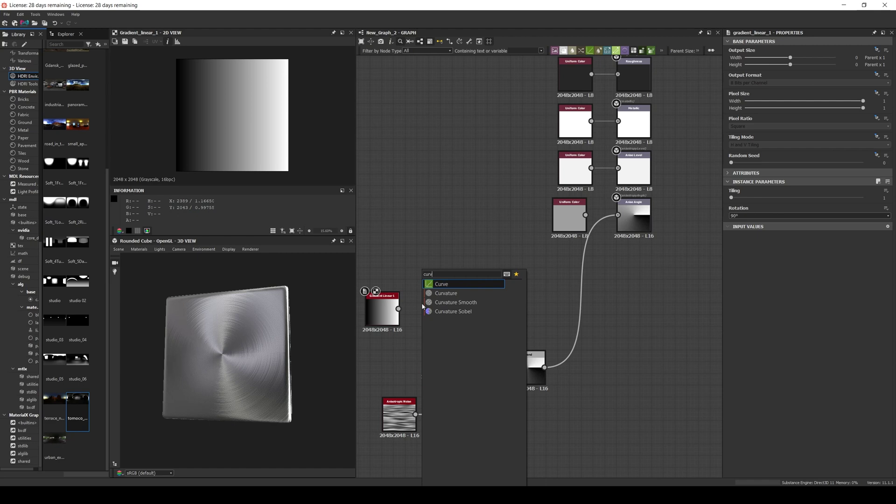
{"action": "key", "text": "Return"}
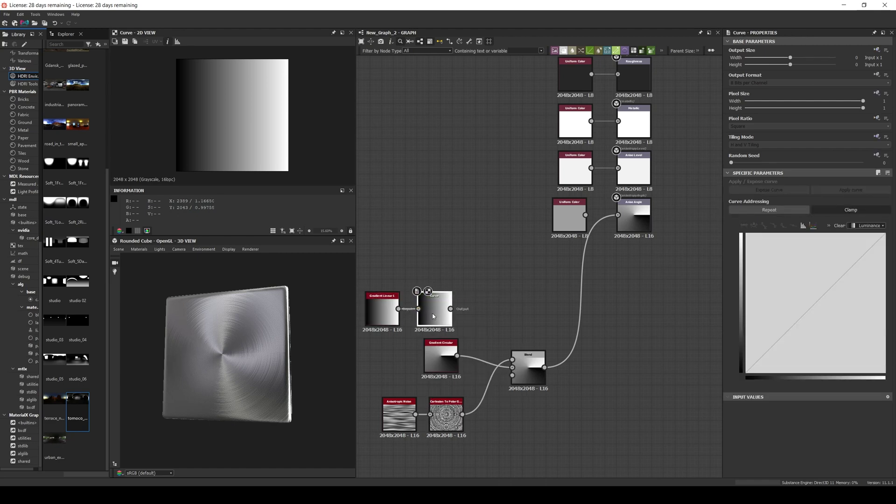
Reshape the Curve node's curve into a peak, raising a midpoint to 1 and lowering the end point to 0
{"action": "left_click_drag", "start_coordinate": [815, 303], "coordinate": [815, 236]}
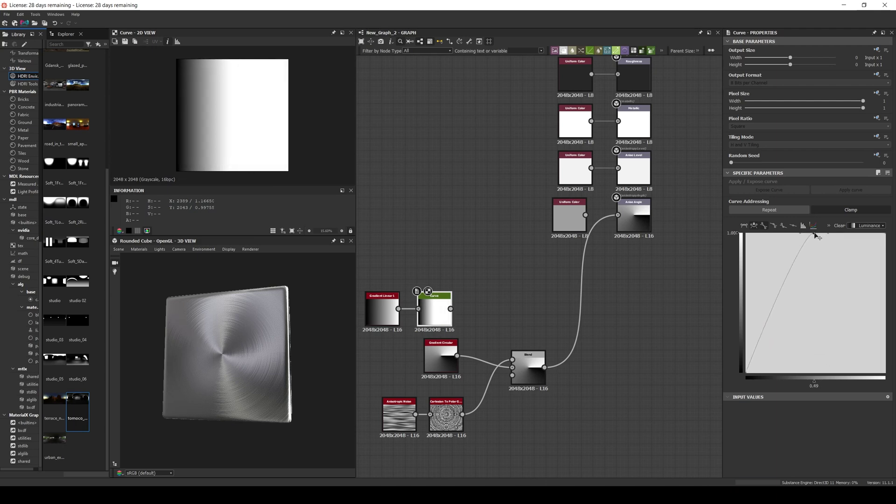
{"action": "left_click_drag", "start_coordinate": [885, 234], "coordinate": [885, 372]}
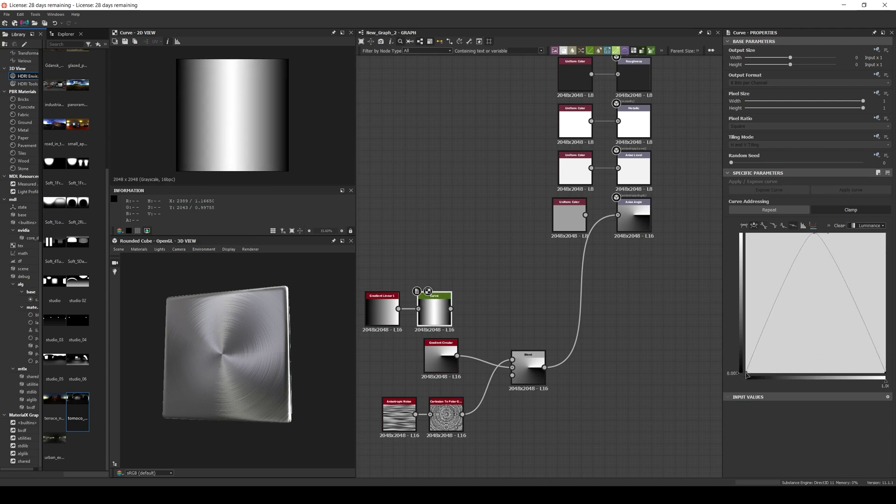
{"action": "left_click_drag", "start_coordinate": [748, 240], "coordinate": [746, 232]}
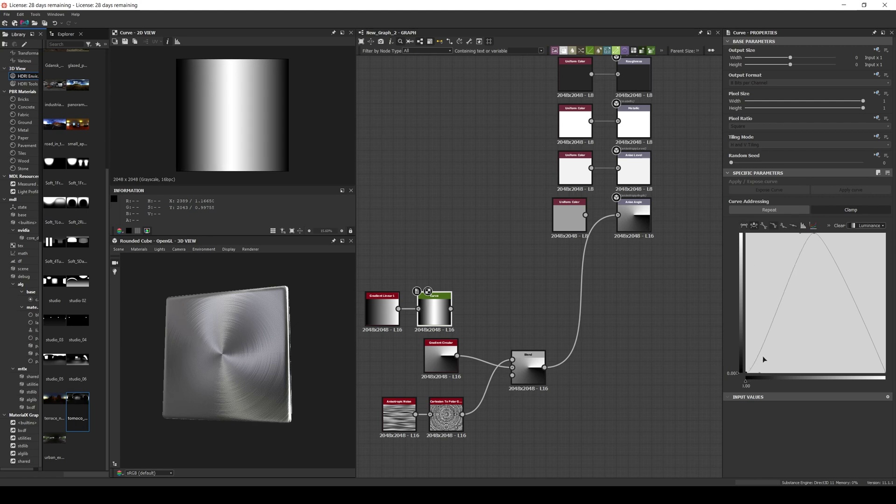
Set the horizontal position of the curve's start-point tangent handle to 0.25
{"action": "double_click", "coordinate": [761, 386]}
{"action": "type", "text": "0.25"}
{"action": "key", "text": "Return"}
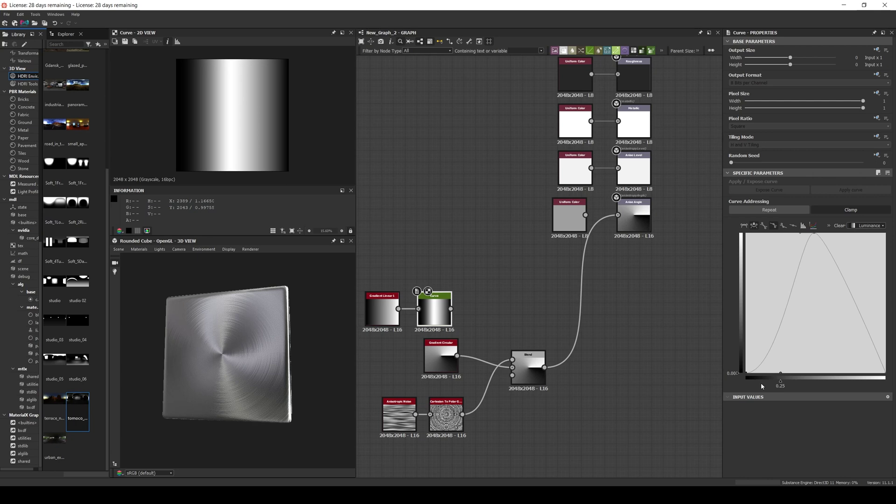
Centre the curve's peak point by setting its horizontal position to 0.5
{"action": "left_click", "coordinate": [814, 235]}
{"action": "left_click_drag", "start_coordinate": [814, 233], "coordinate": [812, 233]}
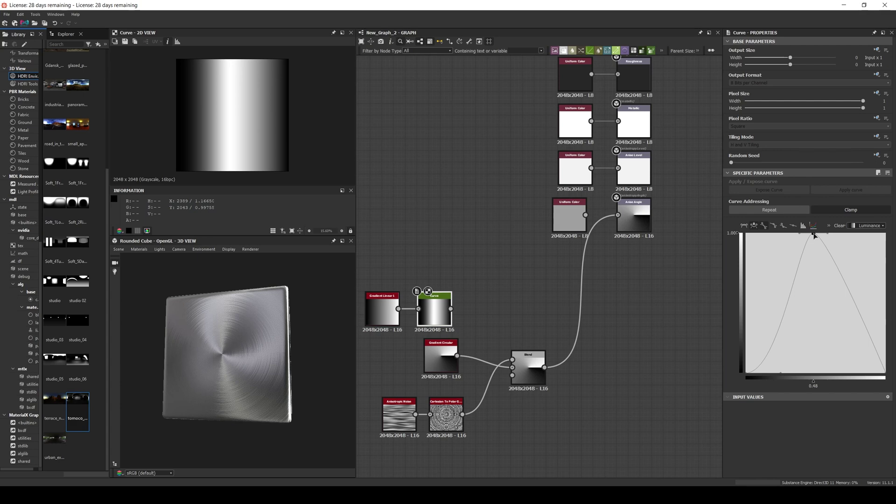
{"action": "double_click", "coordinate": [813, 386]}
{"action": "type", "text": "0.5"}
{"action": "key", "text": "Return"}
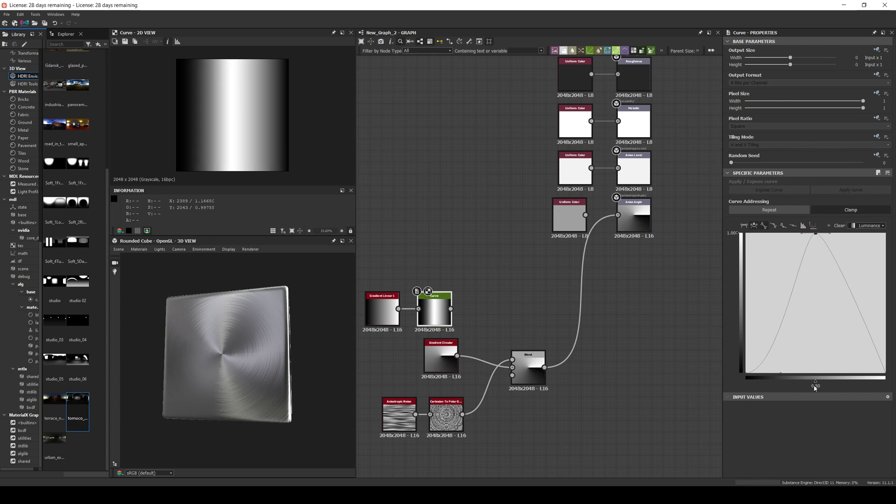
Set the horizontal position of the peak point's incoming tangent handle to 0.25
{"action": "left_click", "coordinate": [801, 234]}
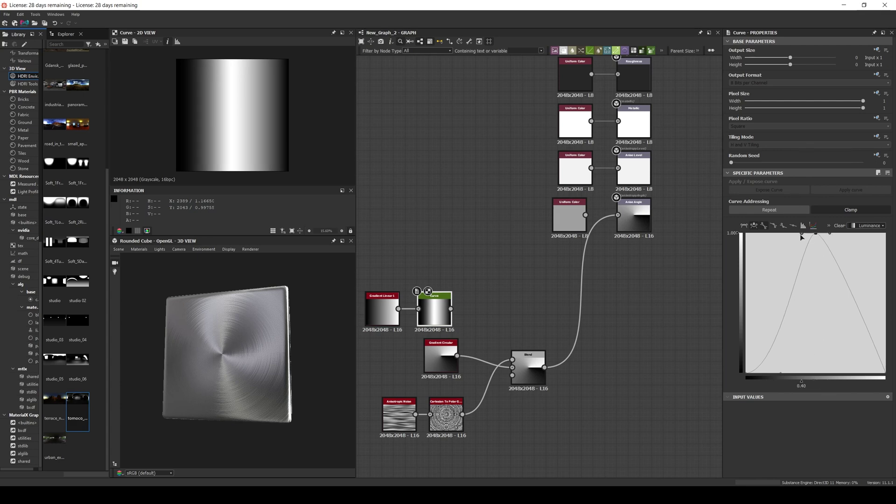
{"action": "double_click", "coordinate": [801, 386]}
{"action": "type", "text": "0.25"}
{"action": "key", "text": "Return"}
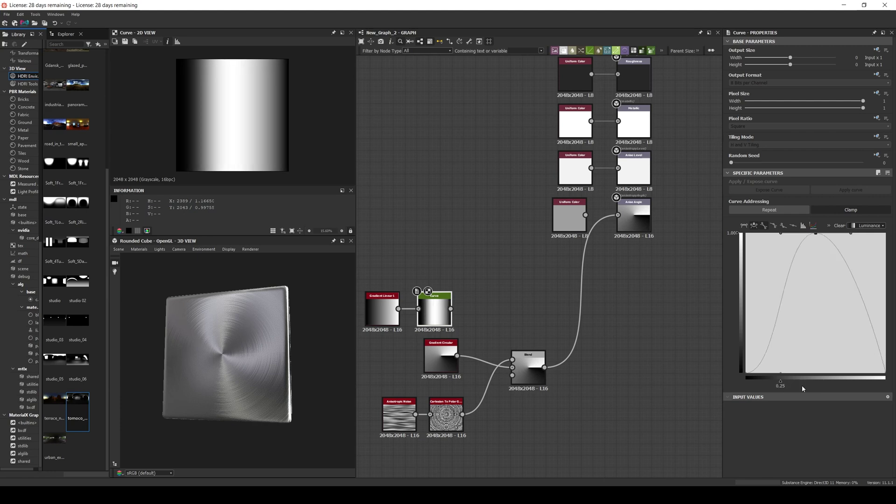
Set the horizontal position of the curve's end-point tangent handle to 0.75, matching the peak's outgoing handle
{"action": "left_click", "coordinate": [851, 235]}
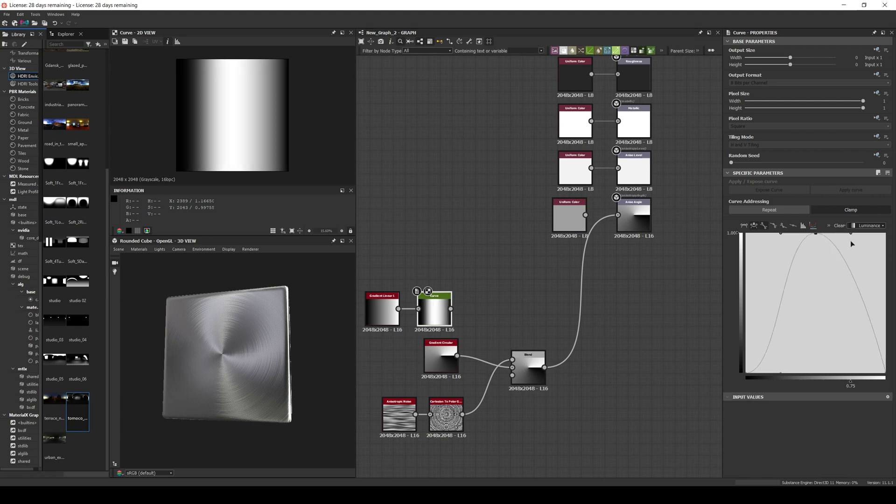
{"action": "left_click", "coordinate": [886, 374]}
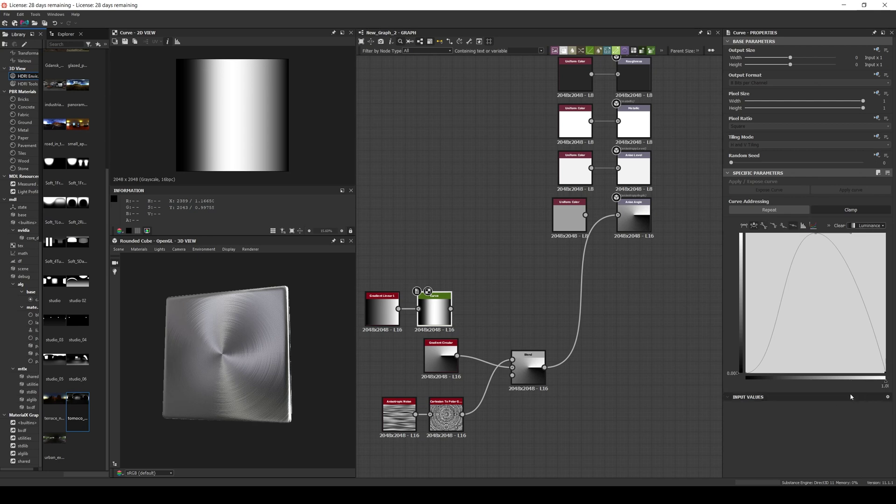
{"action": "left_click", "coordinate": [746, 225]}
{"action": "left_click", "coordinate": [872, 373]}
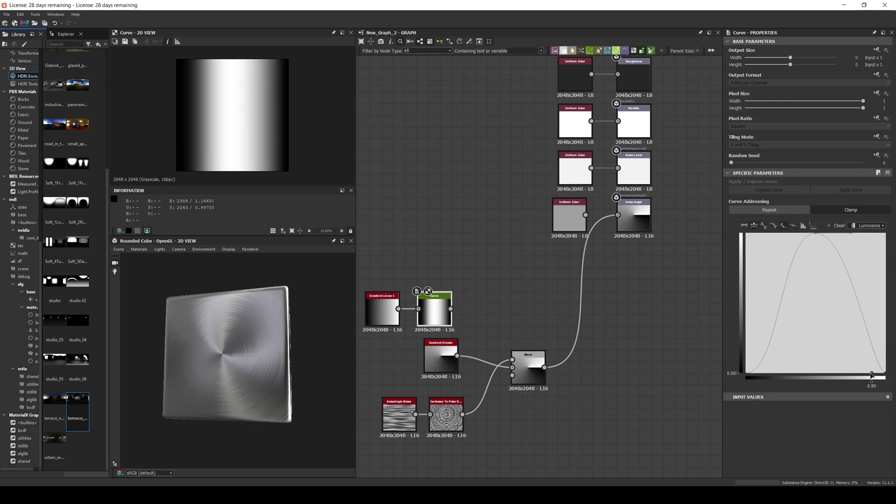
{"action": "left_click_drag", "start_coordinate": [873, 387], "coordinate": [873, 386]}
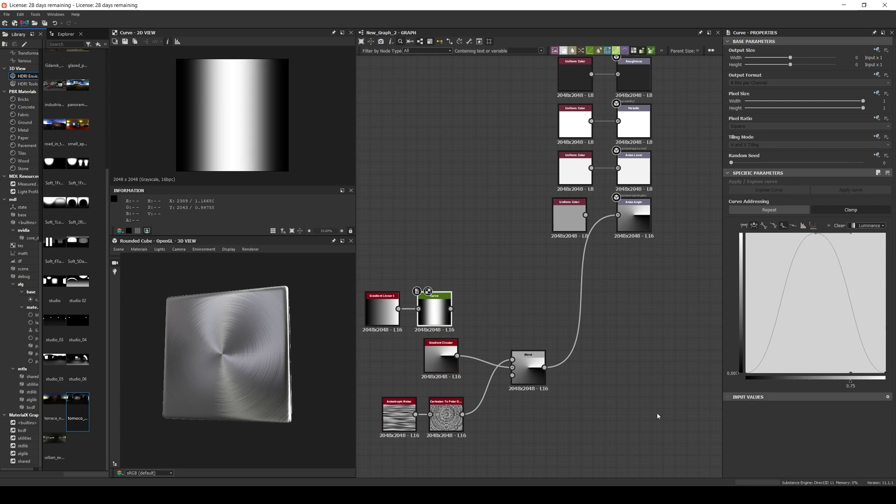
Add a Cartesian To Polar Grayscale node and connect the Curve node's output to it
{"action": "key", "text": "space"}
{"action": "type", "text": "cart"}
{"action": "key", "text": "Return"}
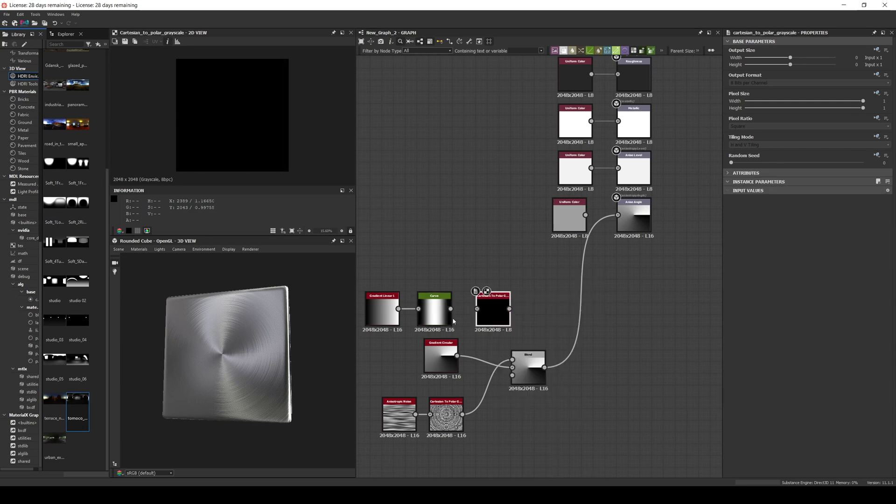
{"action": "left_click_drag", "start_coordinate": [450, 309], "coordinate": [489, 319]}
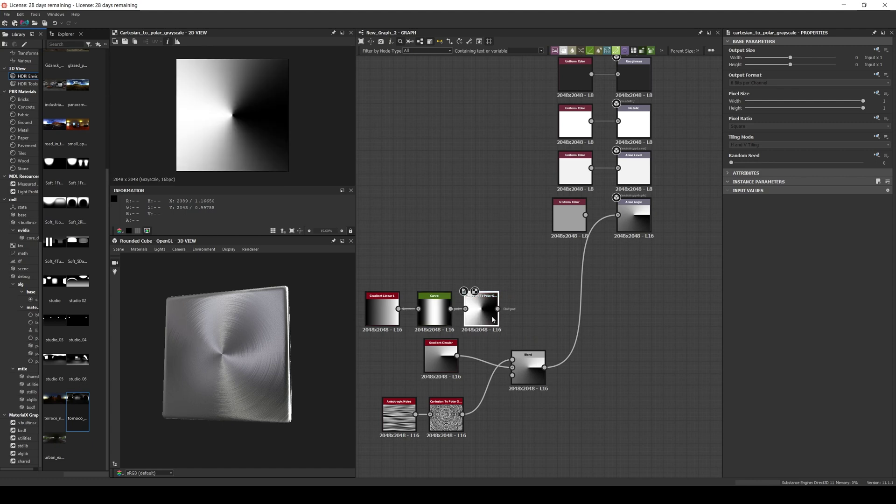
Add an Auto Levels node after the new Cartesian To Polar Grayscale node and move the Blend node farther from the gradient nodes
{"action": "key", "text": "space"}
{"action": "key", "text": "Escape"}
{"action": "key", "text": "Return"}
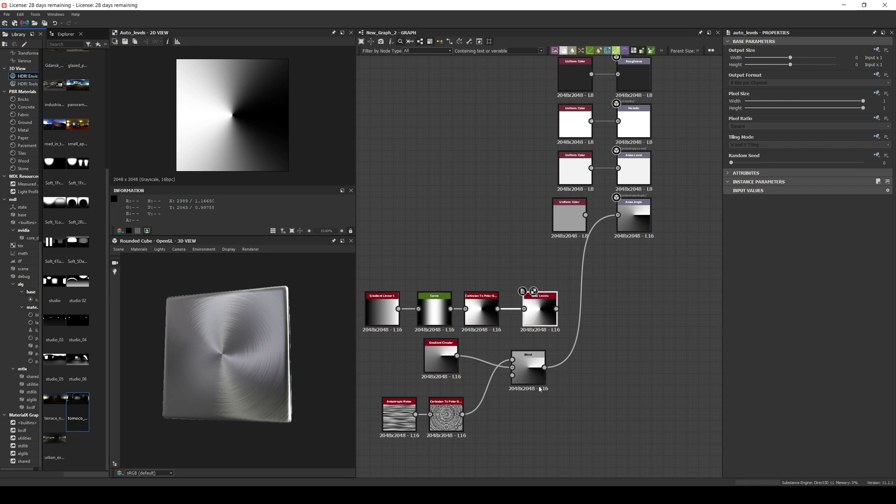
{"action": "left_click_drag", "start_coordinate": [540, 389], "coordinate": [657, 412]}
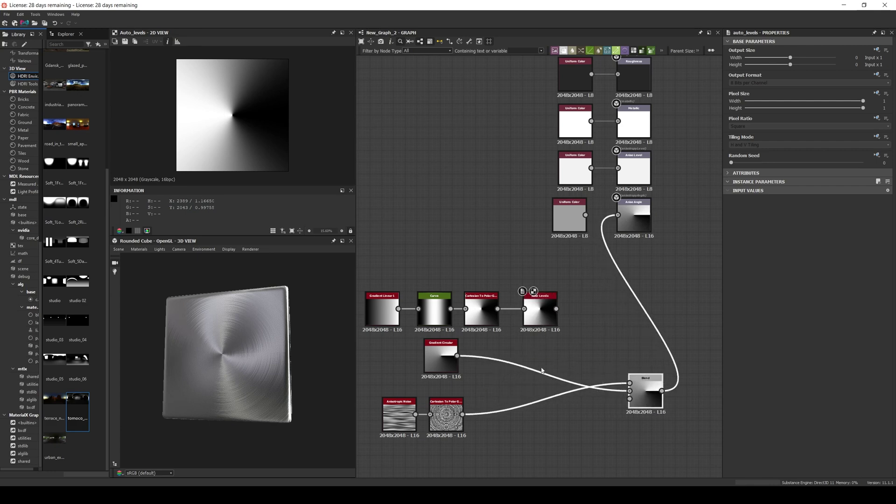
Add a Blend node with Auto Levels driving its opacity and Gradient Circular connected as its foreground
{"action": "left_click", "coordinate": [545, 357]}
{"action": "key", "text": "space"}
{"action": "type", "text": "ble"}
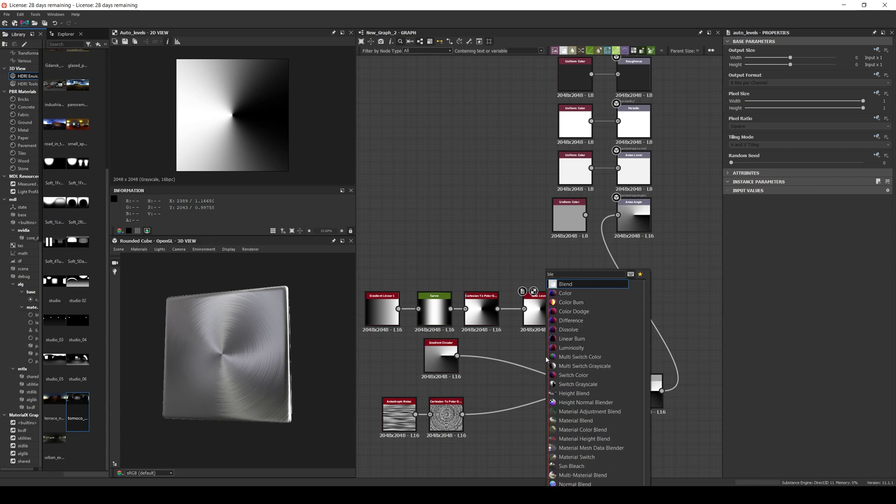
{"action": "key", "text": "Return"}
{"action": "left_click_drag", "start_coordinate": [556, 308], "coordinate": [595, 366]}
{"action": "left_click", "coordinate": [451, 365]}
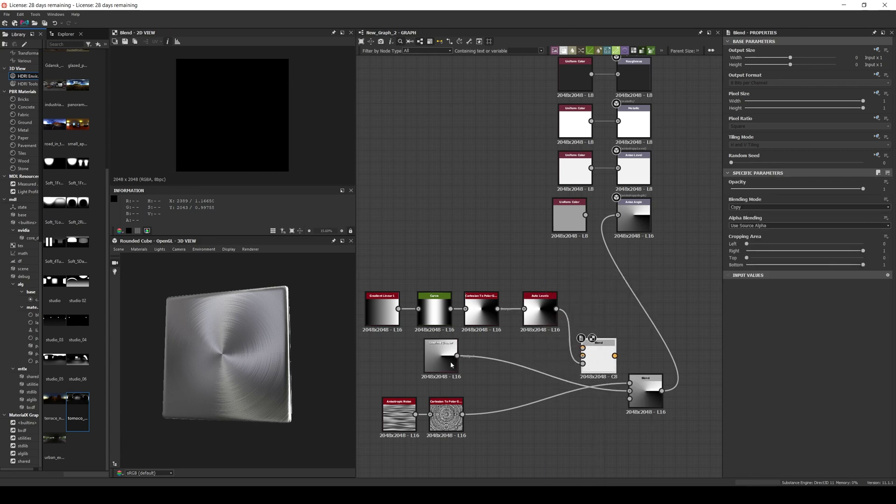
{"action": "left_click_drag", "start_coordinate": [457, 356], "coordinate": [582, 347]}
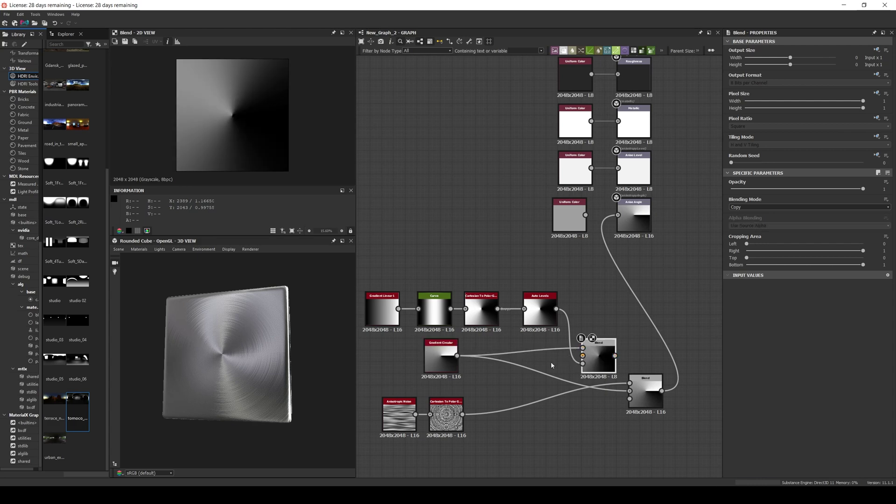
Add a Transformation 2D node fed by Gradient Circular and rotate it by 180 degrees
{"action": "key", "text": "space"}
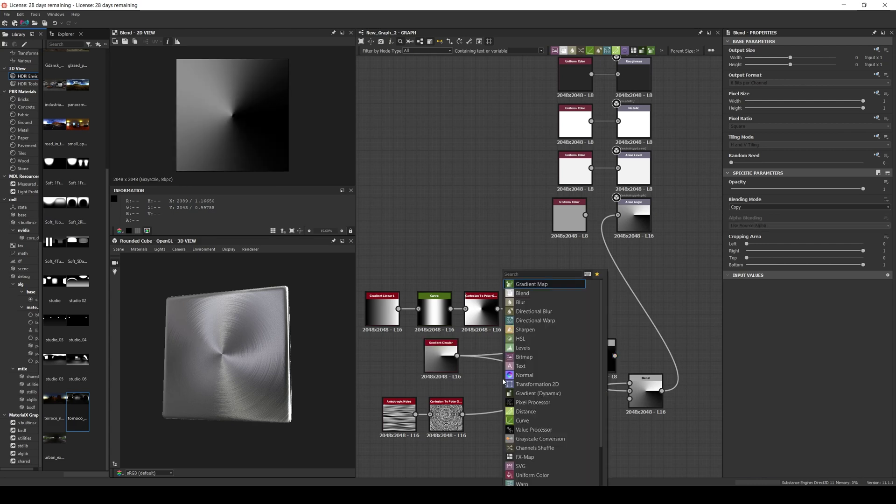
{"action": "left_click", "coordinate": [522, 384]}
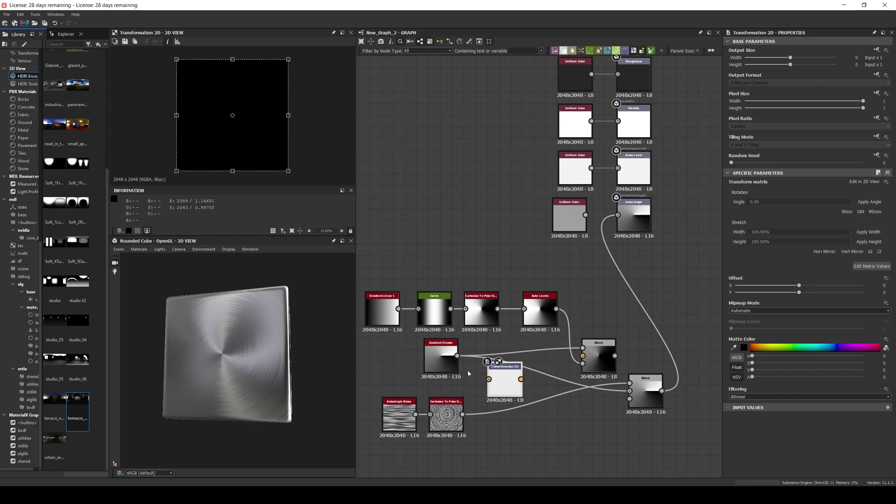
{"action": "left_click_drag", "start_coordinate": [457, 355], "coordinate": [488, 379]}
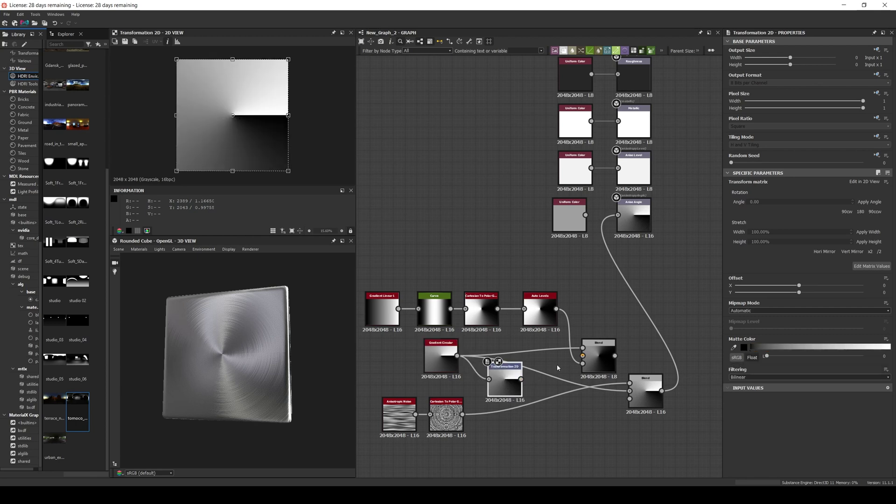
{"action": "left_click", "coordinate": [860, 211]}
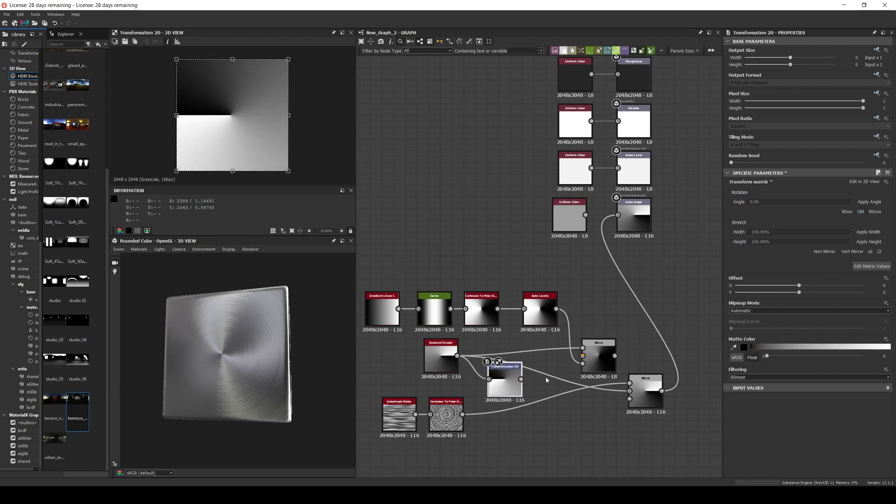
Connect Transformation 2D to the new Blend's background and that Blend's output to the final Blend's background
{"action": "left_click_drag", "start_coordinate": [521, 379], "coordinate": [583, 355]}
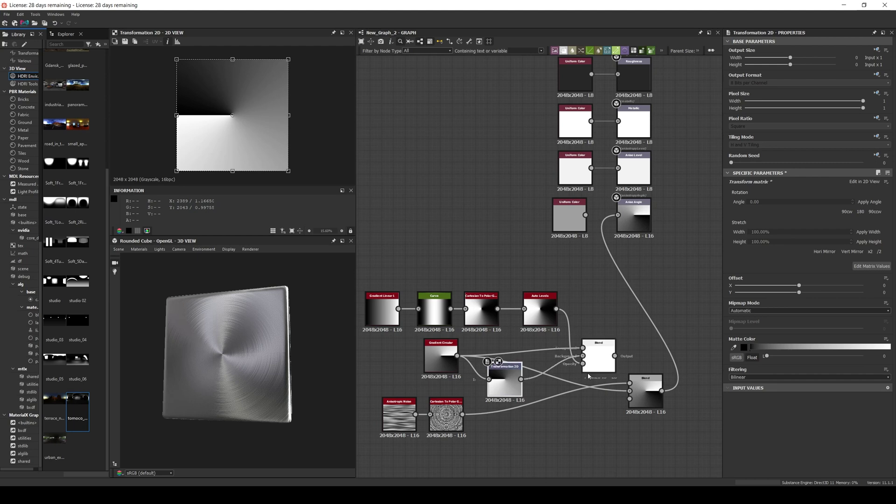
{"action": "left_click", "coordinate": [600, 368]}
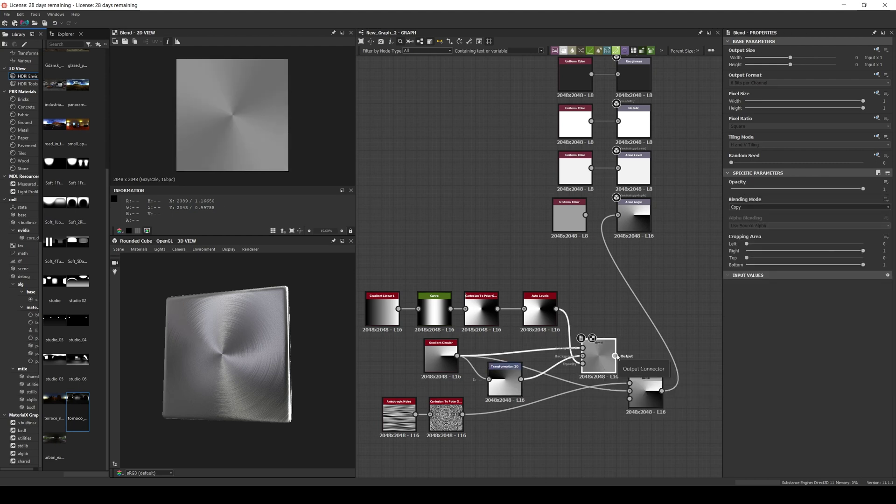
{"action": "left_click_drag", "start_coordinate": [615, 355], "coordinate": [630, 391]}
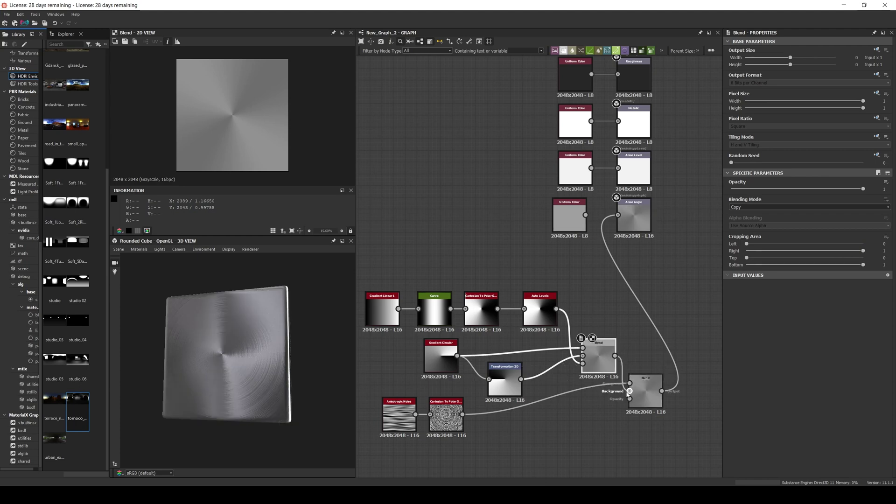
{"action": "mouse_move", "coordinate": [267, 388]}
{"action": "left_mouse_down", "text": "shift"}
{"action": "mouse_move", "coordinate": [246, 386]}
{"action": "mouse_move", "coordinate": [261, 391]}
{"action": "left_mouse_up", "text": "shift"}
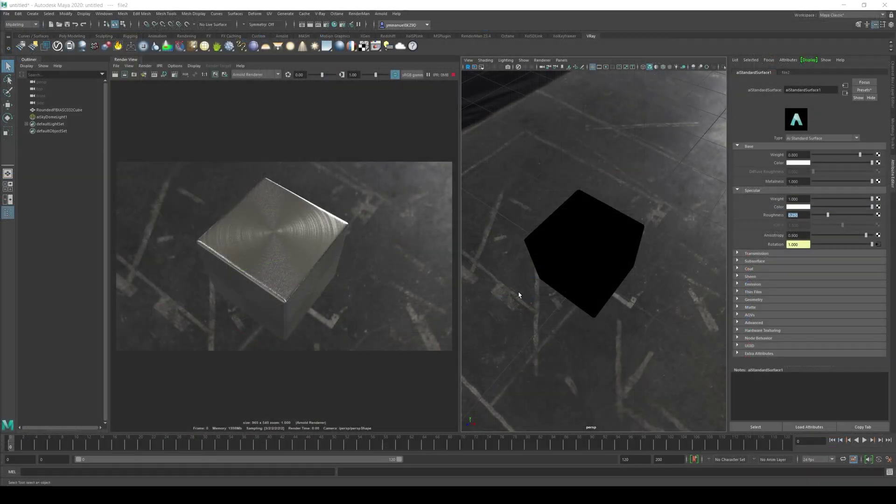
Switch to Maya and inspect the rounded cube's material settings and its anisotropic render in Arnold and V-Ray
{"action": "left_click", "coordinate": [550, 298]}
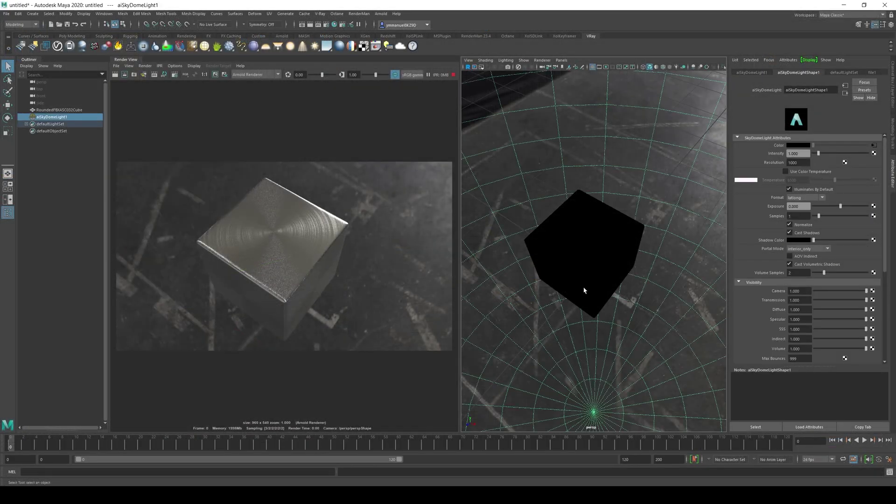
{"action": "key", "text": "alt"}
{"action": "left_click", "coordinate": [603, 222]}
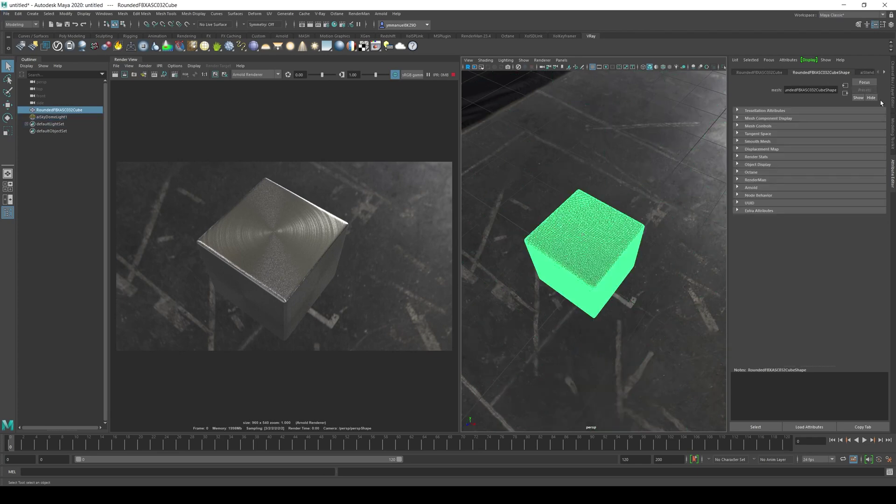
{"action": "left_click", "coordinate": [869, 73]}
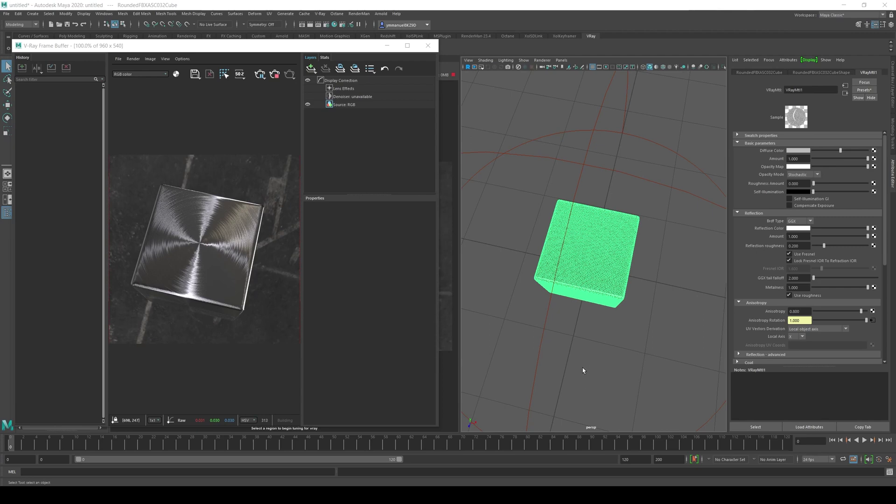
{"action": "left_click_drag", "start_coordinate": [562, 320], "coordinate": [594, 310], "text": "alt"}
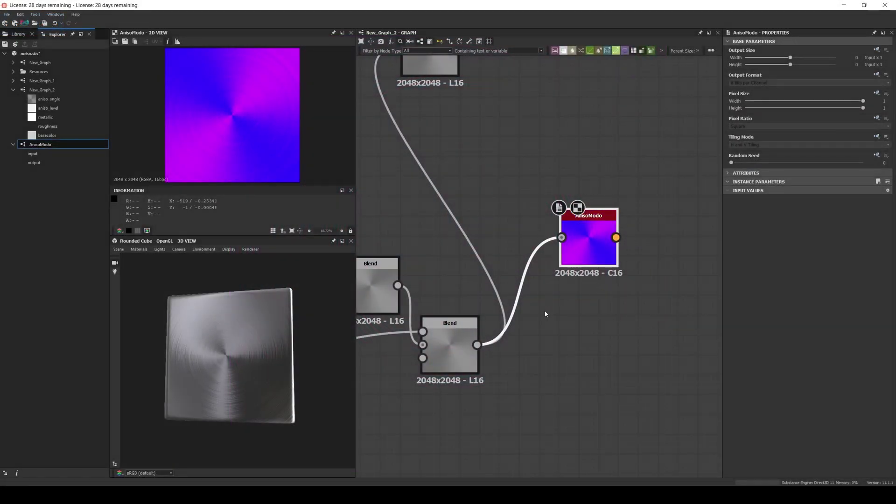
Switch to Substance Designer and compare the final Blend's output with the AnisoModo node's output
{"action": "left_click", "coordinate": [450, 350]}
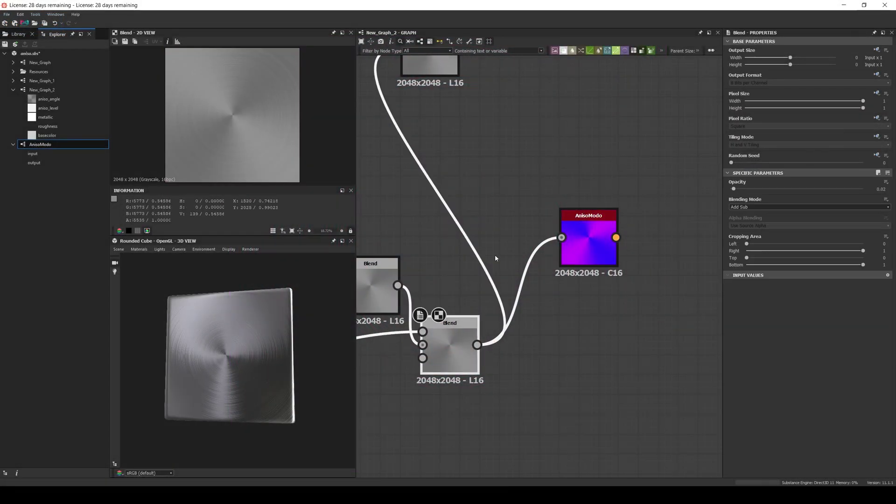
{"action": "left_click", "coordinate": [584, 251]}
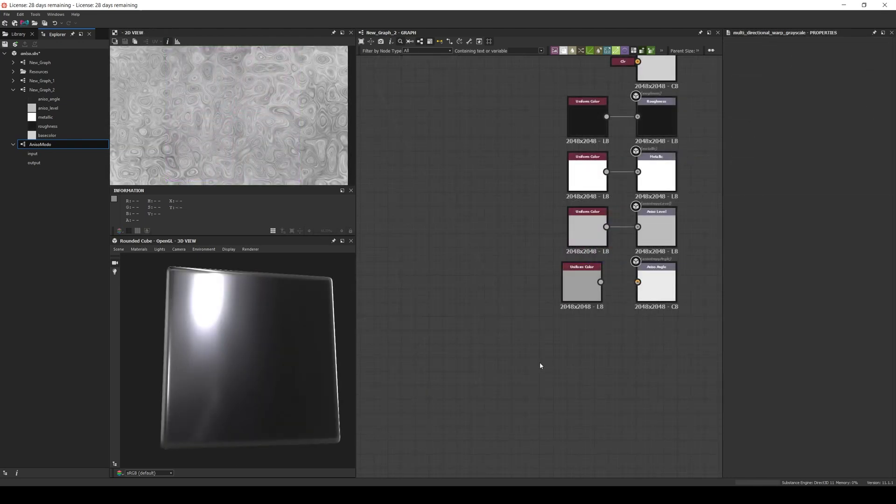
Add a Multi Dir. Warp Grayscale node and place it below the Aniso Angle row
{"action": "key", "text": "space"}
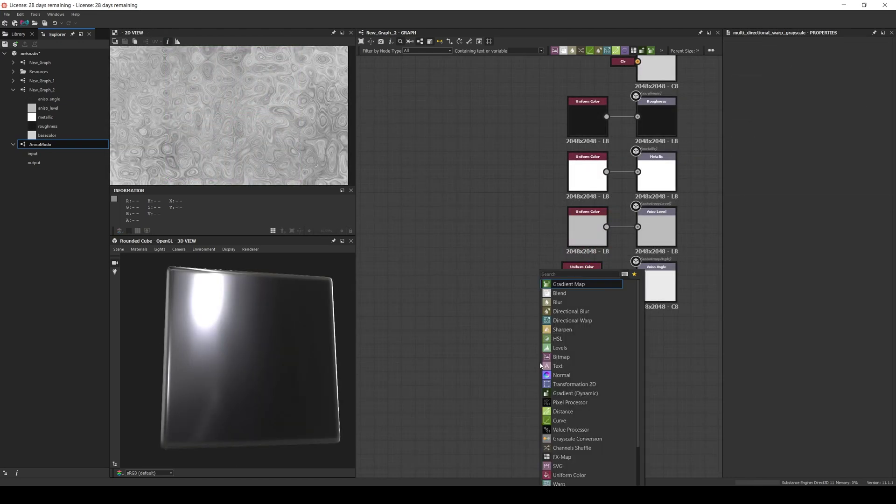
{"action": "type", "text": "mult"}
{"action": "key", "text": "Down"}
{"action": "key", "text": "Down"}
{"action": "key", "text": "Down"}
{"action": "key", "text": "Down"}
{"action": "key", "text": "Down"}
{"action": "key", "text": "Down"}
{"action": "key", "text": "Down"}
{"action": "key", "text": "Down"}
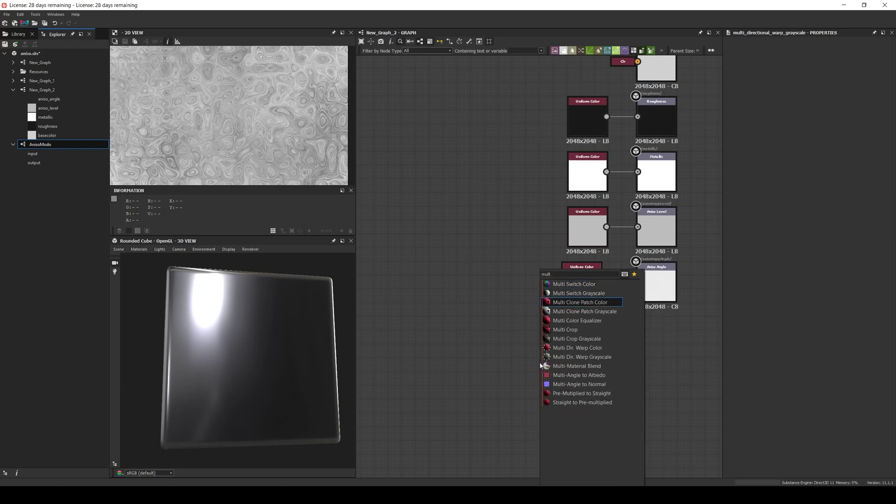
{"action": "key", "text": "Return"}
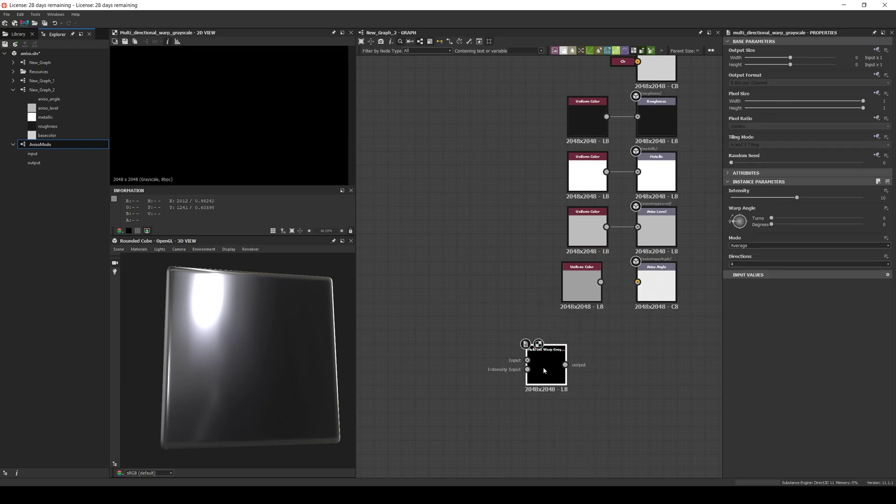
{"action": "left_click_drag", "start_coordinate": [539, 363], "coordinate": [560, 376]}
Add Clouds 2 and Perlin Noise nodes and connect them to the Multi Dir. Warp Grayscale node's Input and Intensity Input
{"action": "key", "text": "space"}
{"action": "type", "text": "cl"}
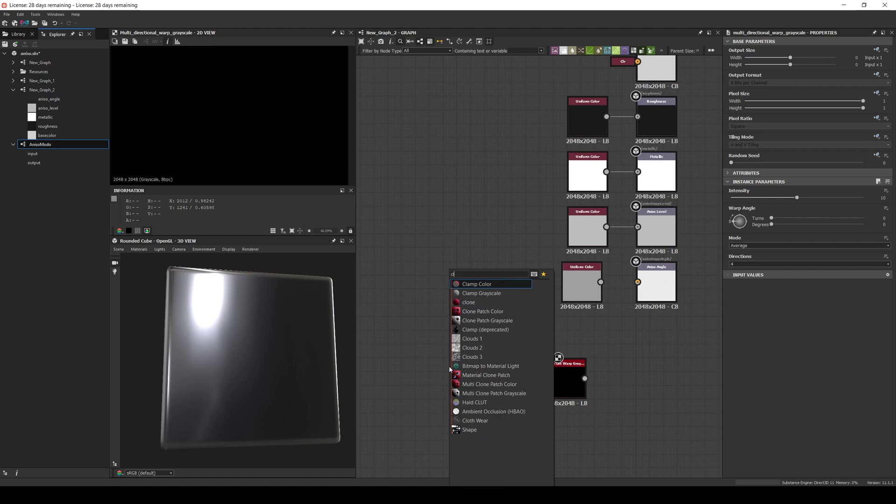
{"action": "type", "text": "a"}
{"action": "key", "text": "BackSpace"}
{"action": "key", "text": "Down"}
{"action": "key", "text": "Down"}
{"action": "key", "text": "Down"}
{"action": "key", "text": "Down"}
{"action": "key", "text": "Down"}
{"action": "key", "text": "Down"}
{"action": "key", "text": "Down"}
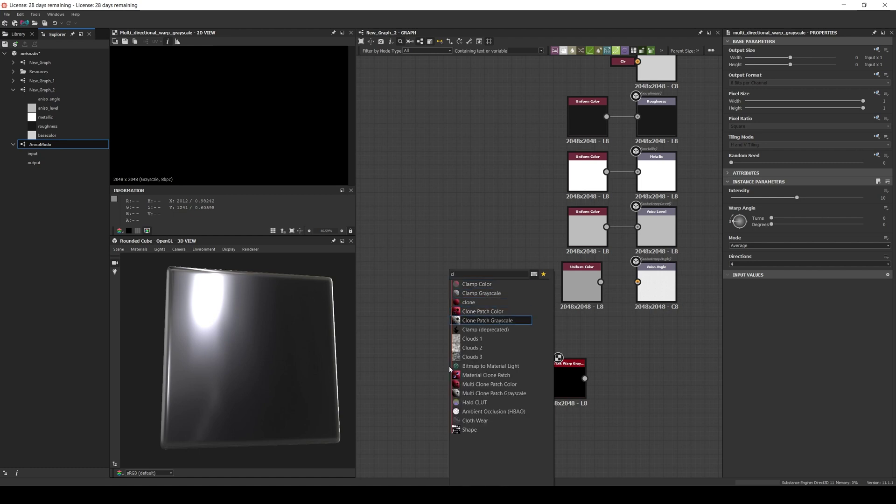
{"action": "key", "text": "Return"}
{"action": "left_click_drag", "start_coordinate": [449, 366], "coordinate": [551, 395]}
{"action": "type", "text": "perlin"}
{"action": "key", "text": "Return"}
Set the Multi Dir. Warp Grayscale node's Intensity to 200
{"action": "double_click", "coordinate": [558, 386]}
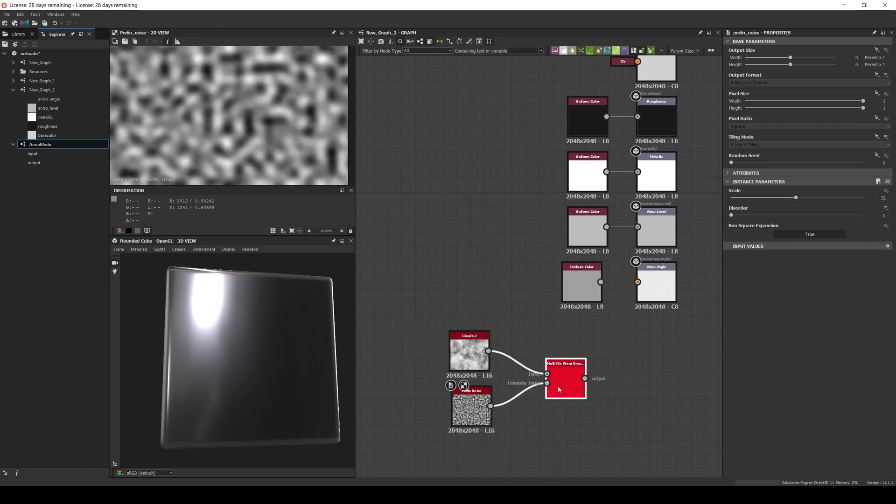
{"action": "double_click", "coordinate": [882, 197]}
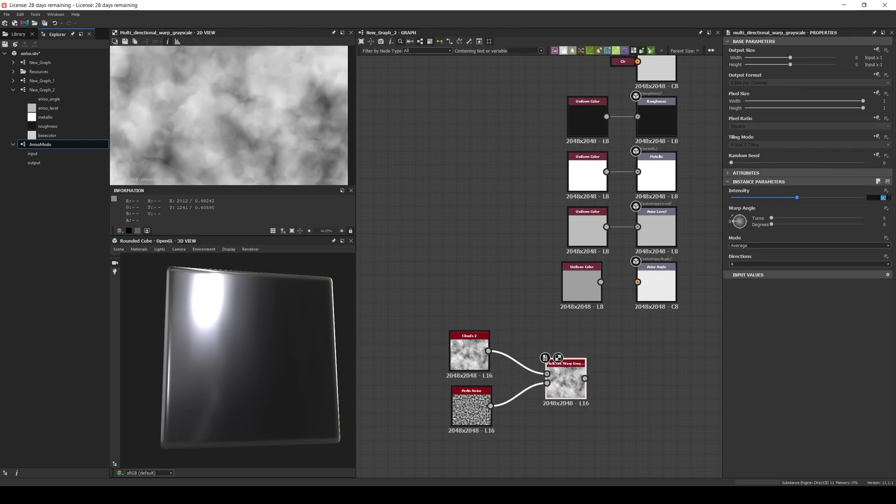
{"action": "type", "text": "200"}
{"action": "key", "text": "Return"}
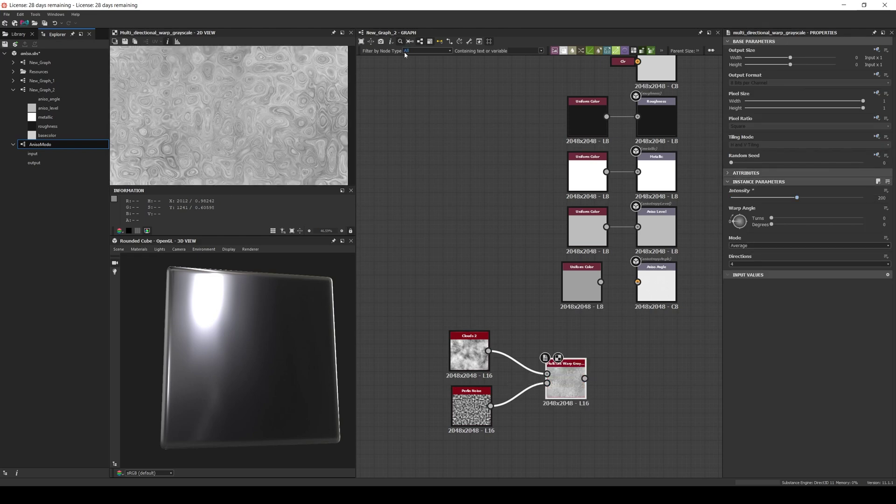
{"action": "scroll", "coordinate": [248, 125], "scroll_direction": "up", "scroll_amount": 3}
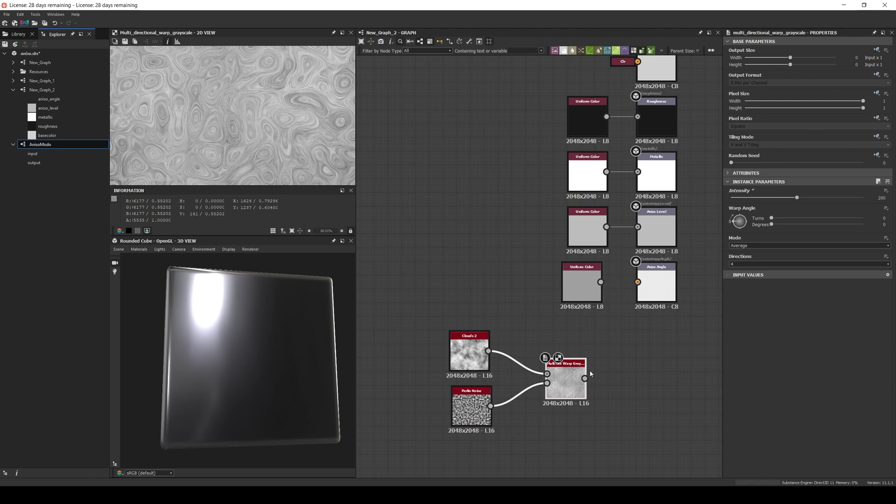
Connect the Multi Dir. Warp Grayscale output to Aniso Angle and examine the effect on the rounded cube
{"action": "left_click_drag", "start_coordinate": [585, 378], "coordinate": [637, 282]}
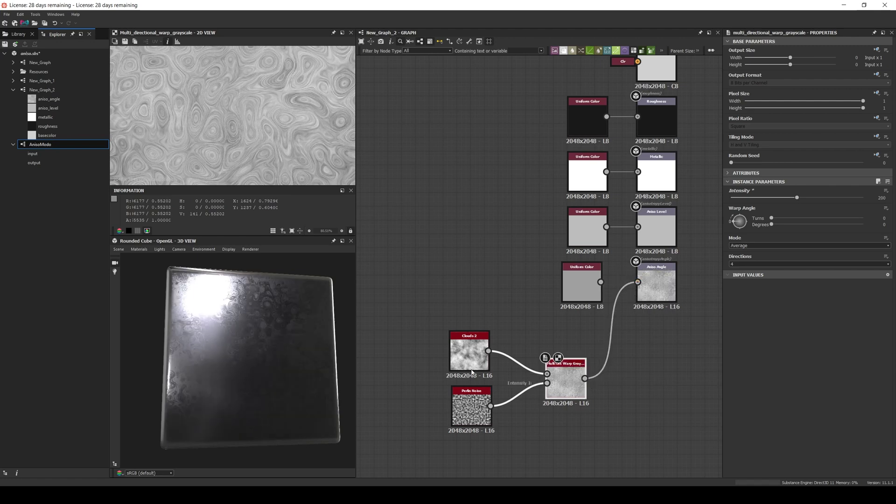
{"action": "mouse_move", "coordinate": [262, 378]}
{"action": "left_mouse_down"}
{"action": "mouse_move", "coordinate": [275, 376]}
{"action": "mouse_move", "coordinate": [259, 378]}
{"action": "left_mouse_up"}
{"action": "scroll", "coordinate": [267, 375], "scroll_direction": "up", "scroll_amount": 5}
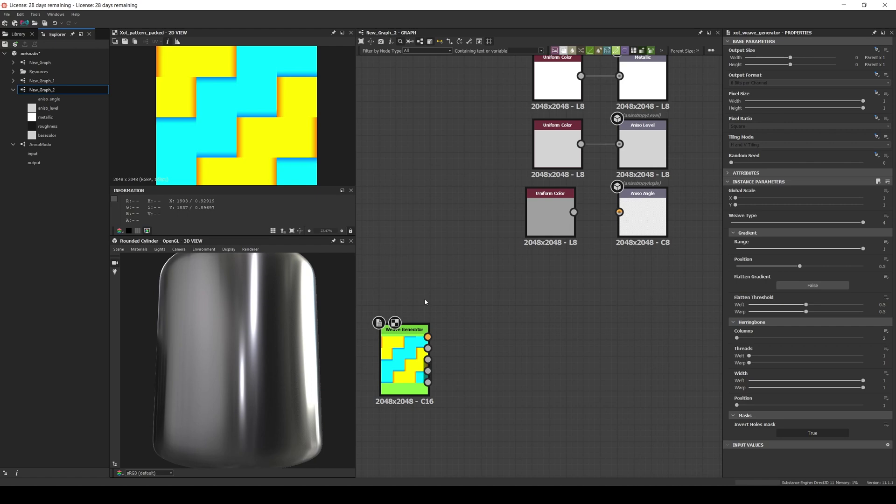
Switch the 3D view's default material to the physically_metallic_roughness_coated shader with Tessellation
{"action": "left_click", "coordinate": [139, 249]}
{"action": "mouse_move", "coordinate": [149, 257]}
{"action": "mouse_move", "coordinate": [231, 302]}
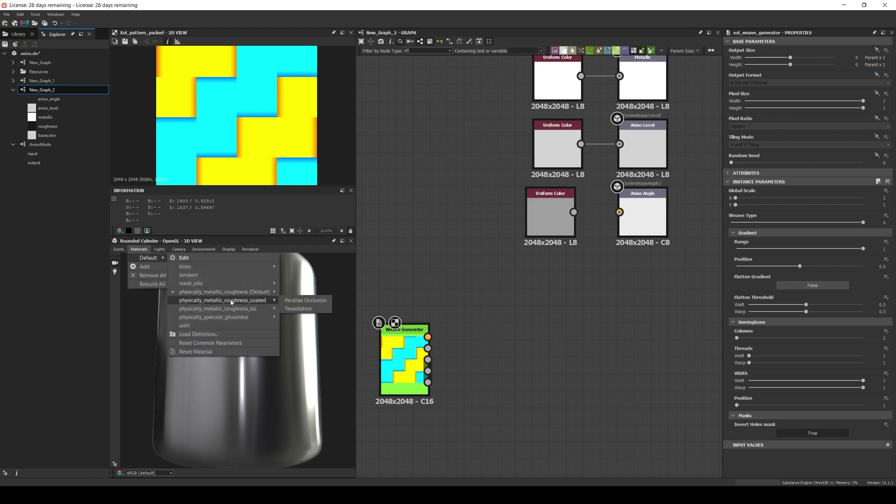
{"action": "left_click", "coordinate": [299, 301]}
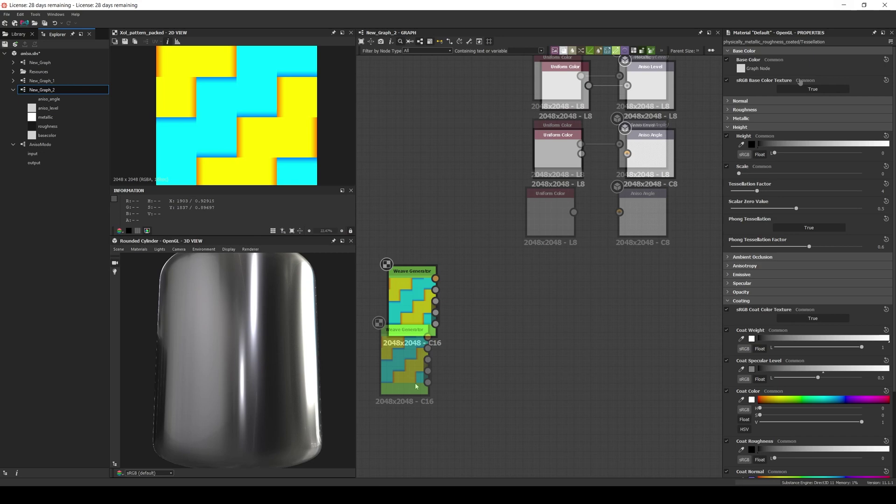
Add an Anisotropic Noise node and place it below the Weave Generator node
{"action": "key", "text": "space"}
{"action": "type", "text": "a"}
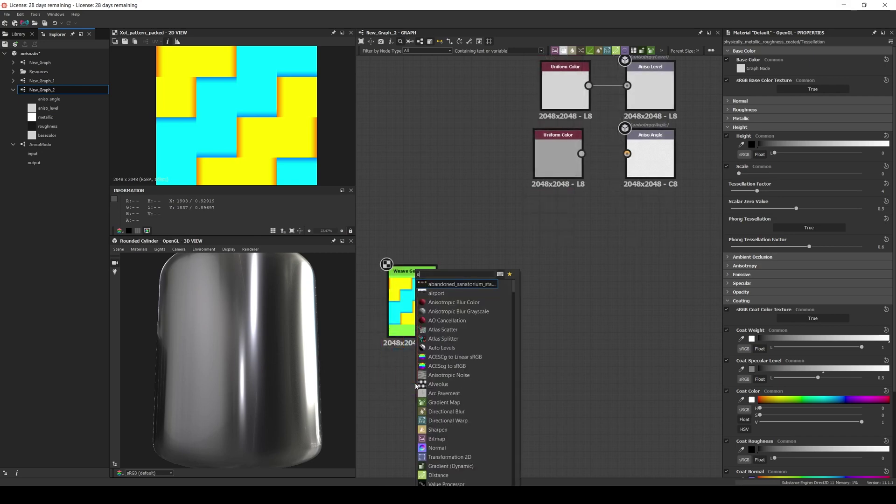
{"action": "type", "text": "ni"}
{"action": "key", "text": "Down"}
{"action": "key", "text": "Down"}
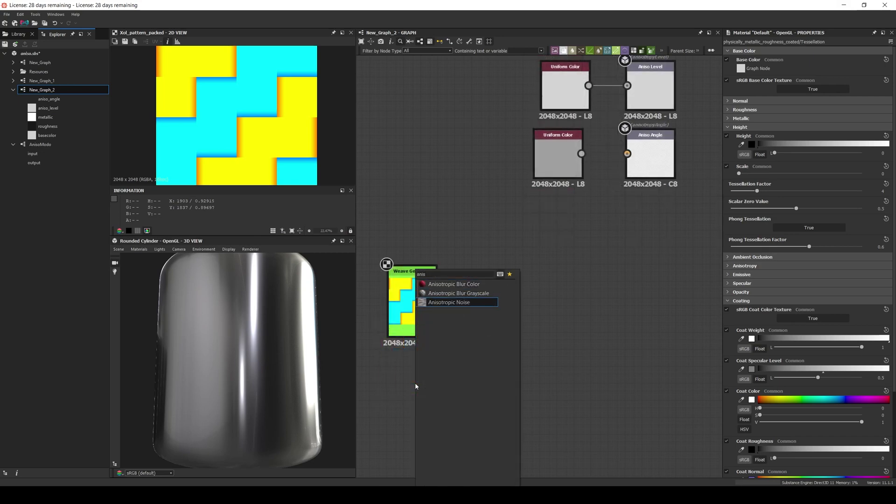
{"action": "key", "text": "Return"}
{"action": "left_click_drag", "start_coordinate": [415, 384], "coordinate": [419, 404]}
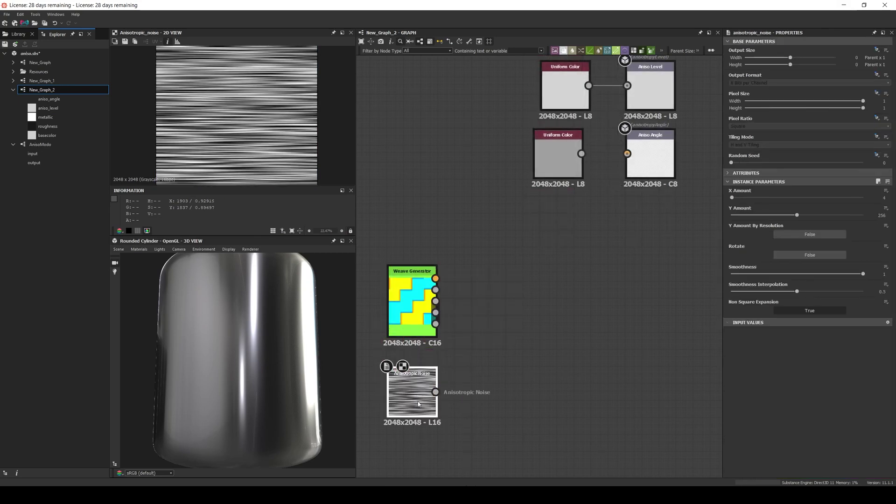
Add a Transformation 2D node fed by Anisotropic Noise, place it below, and rotate the noise 90 degrees clockwise
{"action": "middle_click_drag", "start_coordinate": [492, 397], "coordinate": [507, 361]}
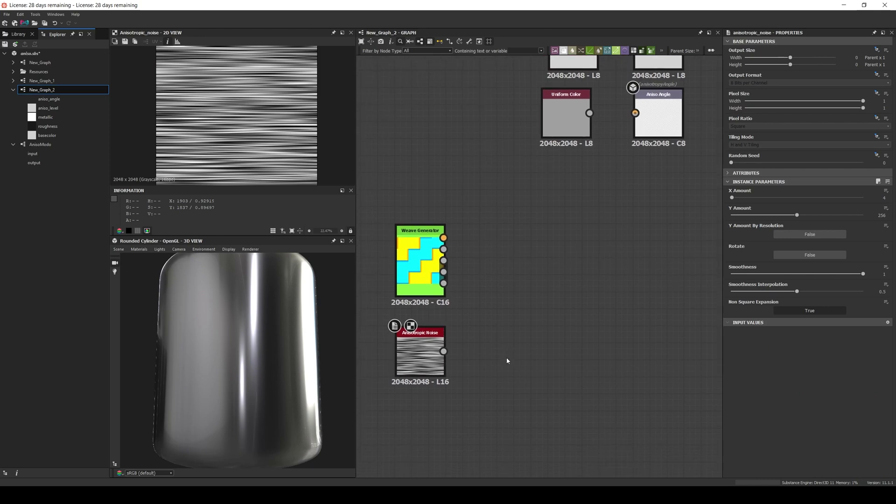
{"action": "key", "text": "space"}
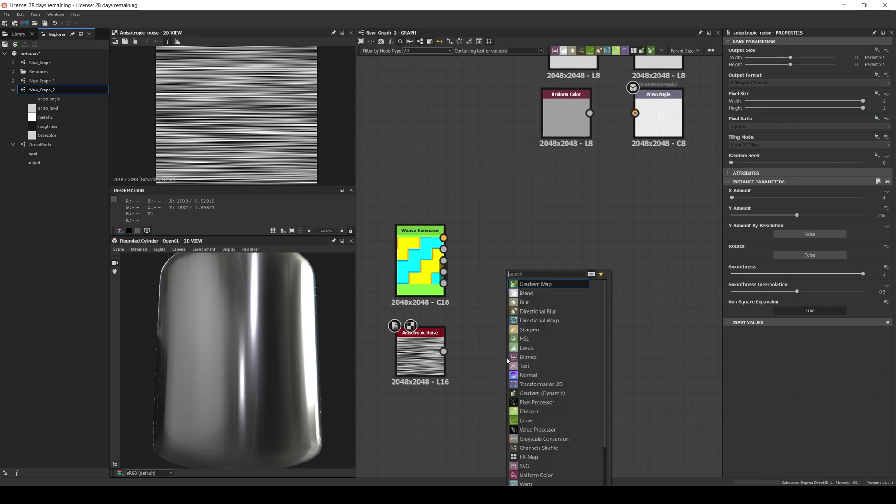
{"action": "type", "text": "transform"}
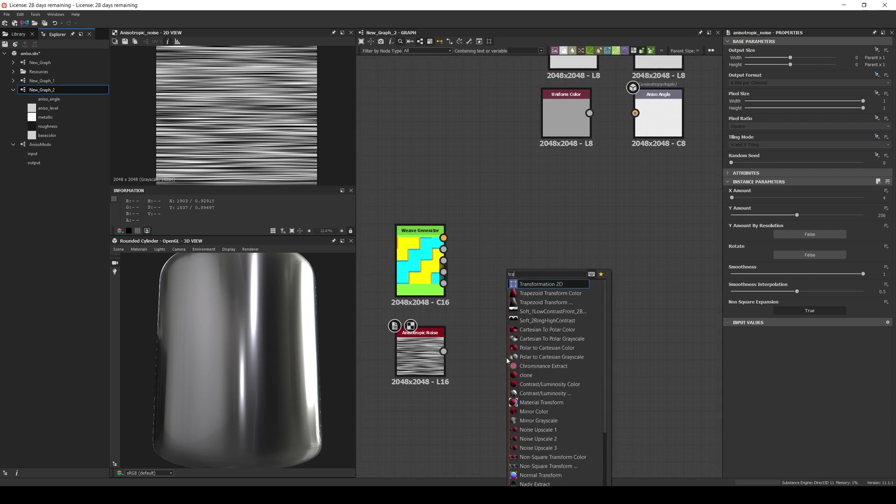
{"action": "key", "text": "Return"}
{"action": "left_click_drag", "start_coordinate": [482, 351], "coordinate": [490, 437]}
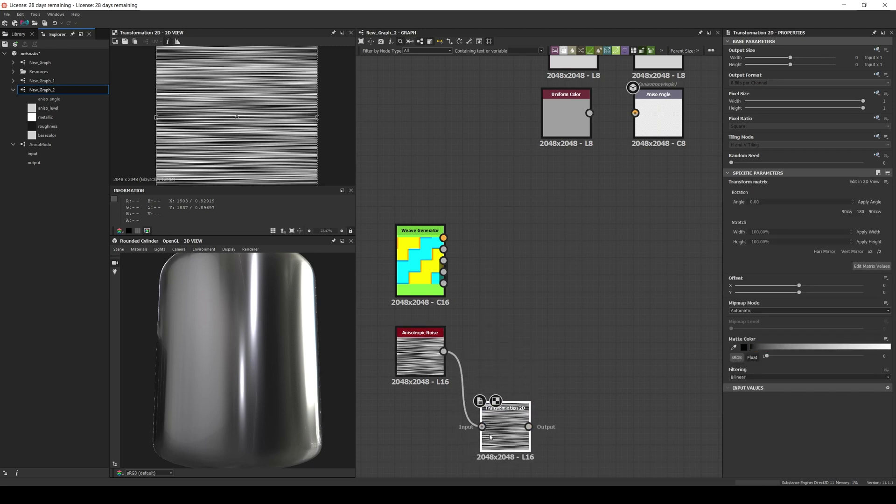
{"action": "left_click", "coordinate": [845, 212]}
Add a Blend node with Anisotropic Noise as Background, Transformation 2D as Foreground and Weave Generator's third output as Opacity, and feed it into Aniso Angle
{"action": "key", "text": "space"}
{"action": "type", "text": "ble"}
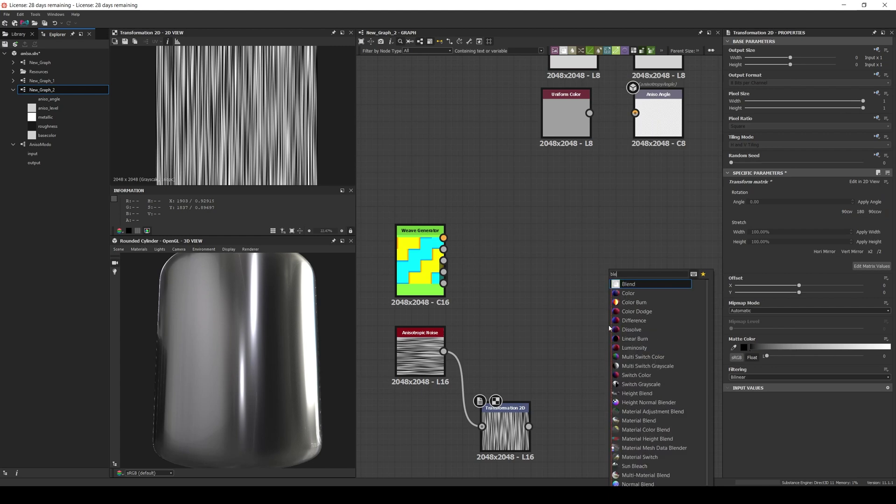
{"action": "key", "text": "Return"}
{"action": "left_click_drag", "start_coordinate": [609, 324], "coordinate": [573, 360]}
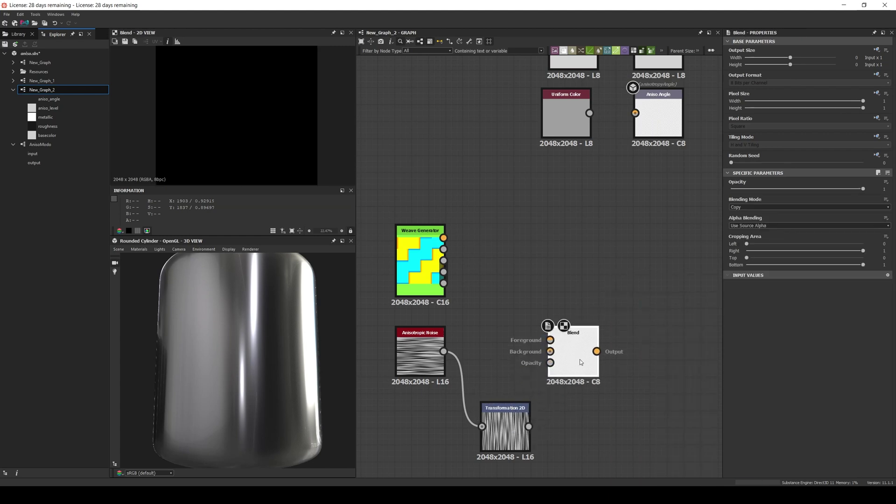
{"action": "left_click_drag", "start_coordinate": [444, 351], "coordinate": [551, 350]}
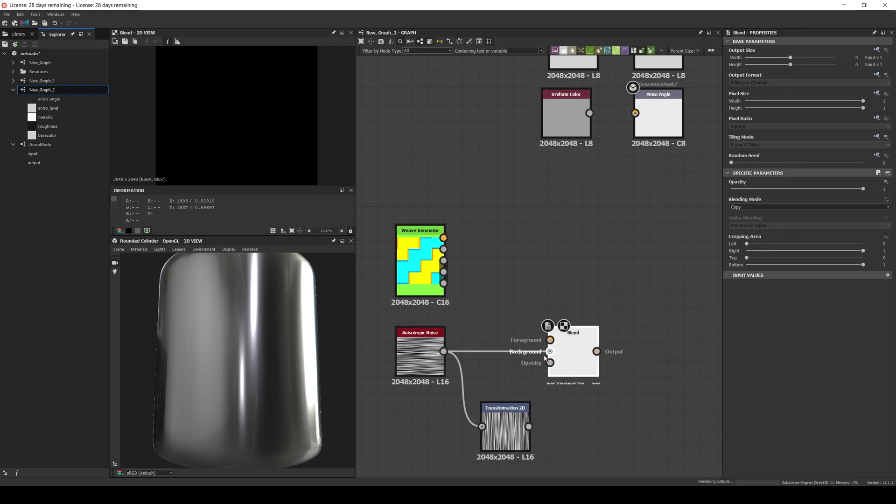
{"action": "left_click_drag", "start_coordinate": [529, 426], "coordinate": [551, 339]}
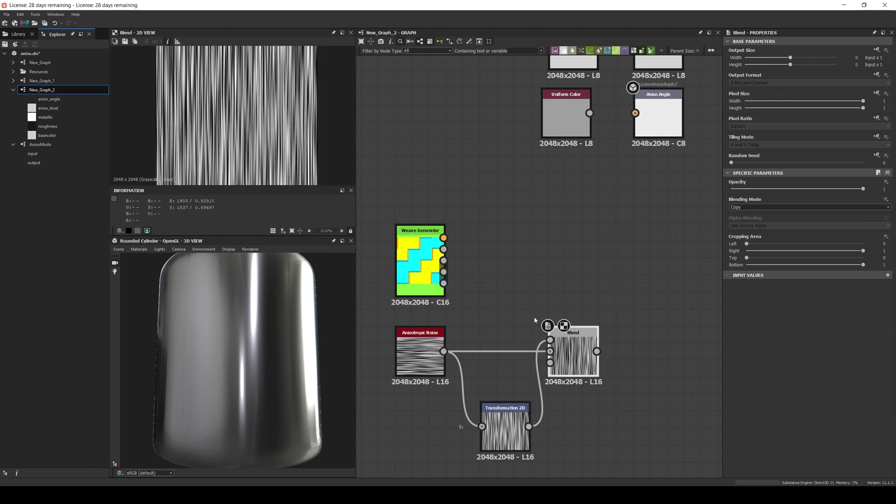
{"action": "left_click_drag", "start_coordinate": [443, 261], "coordinate": [550, 363]}
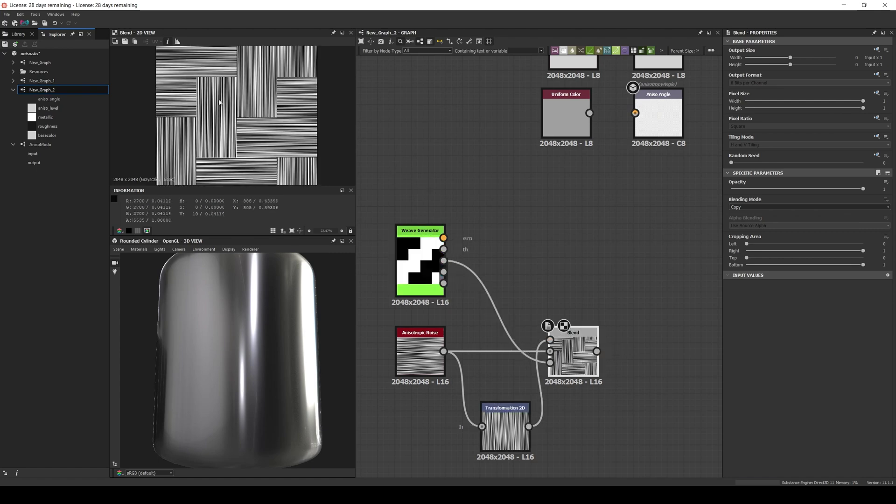
{"action": "mouse_move", "coordinate": [596, 351]}
{"action": "left_mouse_down"}
{"action": "mouse_move", "coordinate": [617, 273]}
{"action": "mouse_move", "coordinate": [635, 113]}
{"action": "left_mouse_up"}
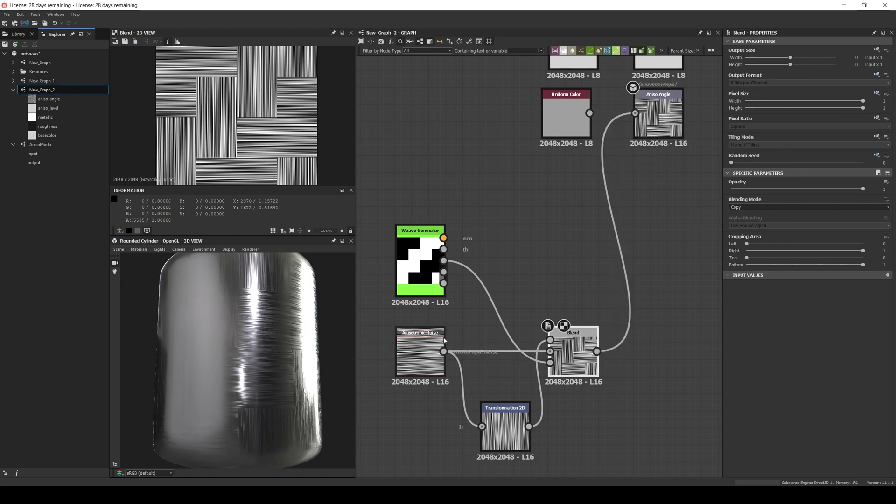
Add a Gradient Map node beside the Weave Generator and feed it from the generator's black-and-white third output
{"action": "middle_click_drag", "start_coordinate": [496, 250], "coordinate": [497, 264]}
{"action": "key", "text": "space"}
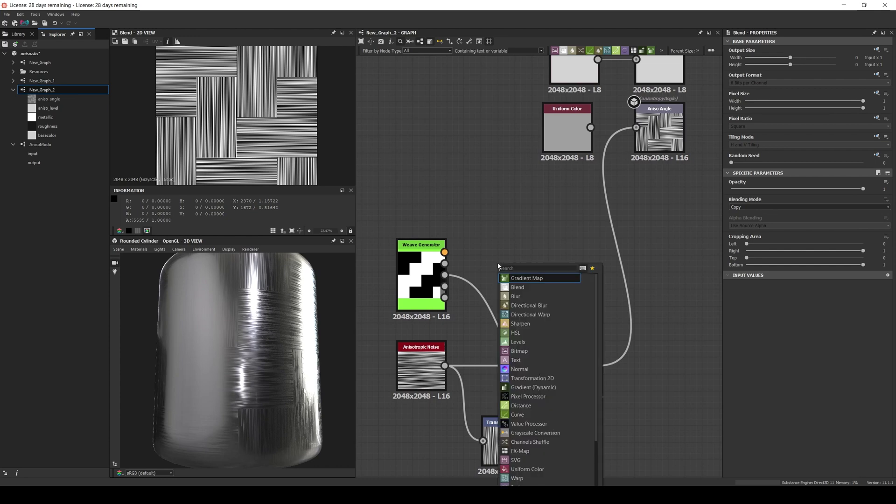
{"action": "type", "text": "grad"}
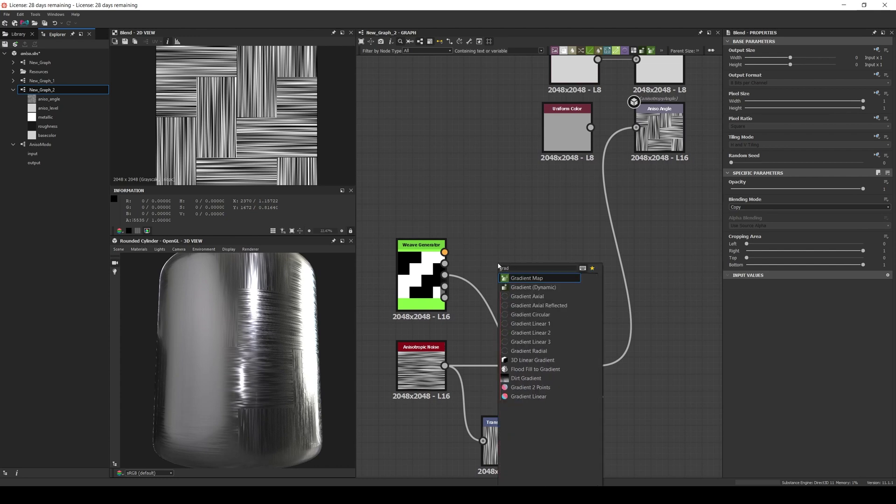
{"action": "key", "text": "Return"}
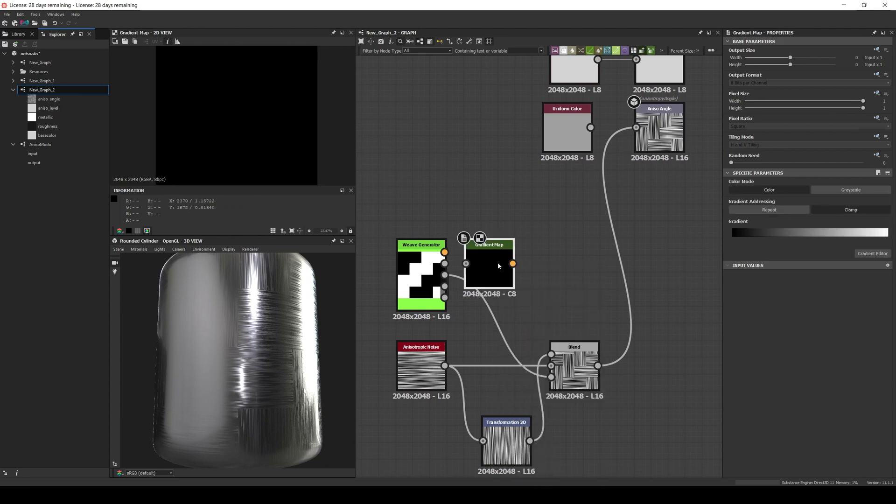
{"action": "left_click_drag", "start_coordinate": [445, 276], "coordinate": [500, 264]}
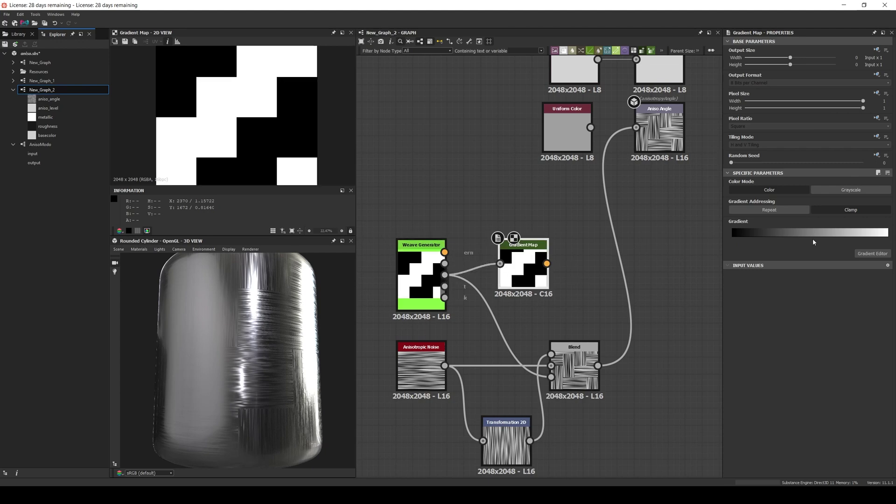
Edit the Gradient Map's gradient: remove the middle key, lighten the black key to dark grey and darken the white key to light grey
{"action": "left_click", "coordinate": [872, 254]}
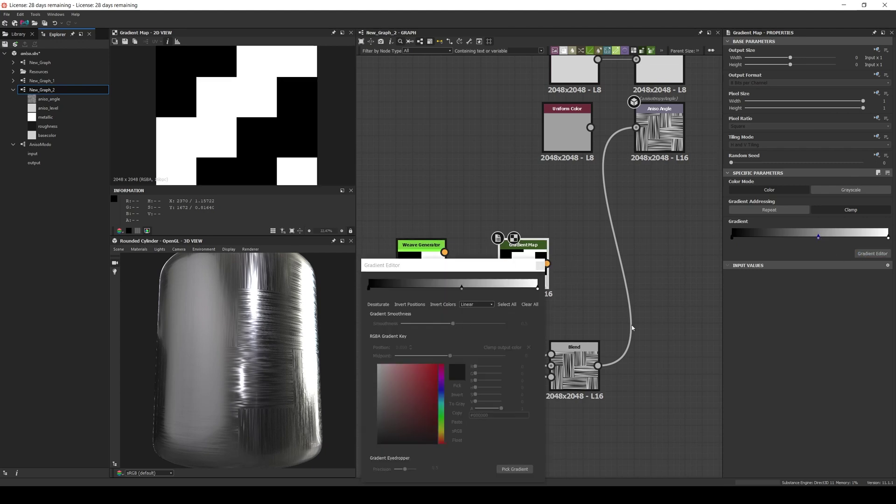
{"action": "left_click", "coordinate": [461, 288]}
{"action": "key", "text": "Delete"}
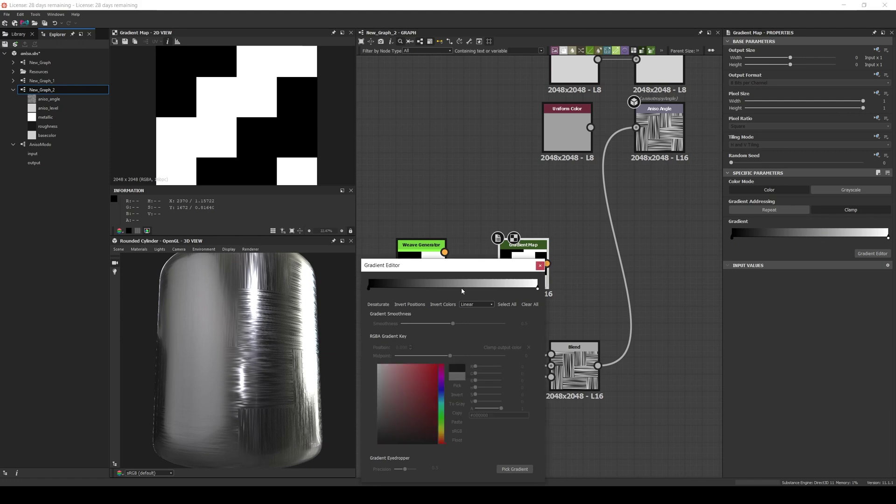
{"action": "left_click", "coordinate": [369, 288]}
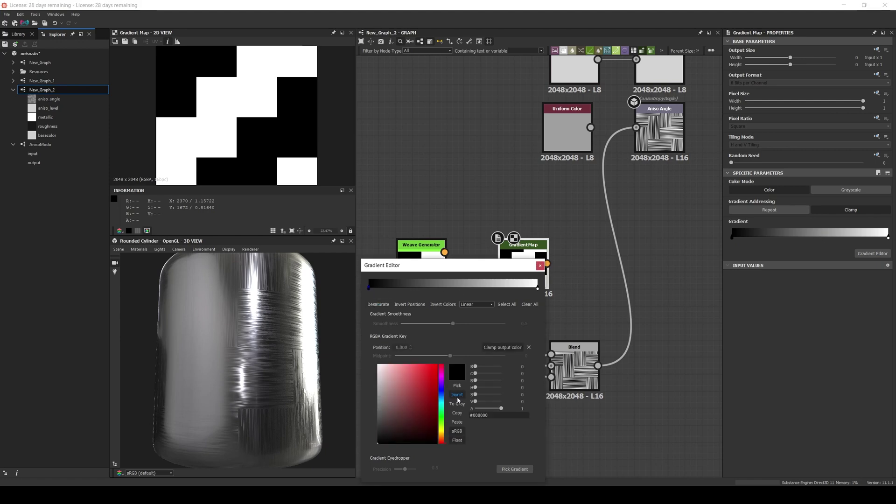
{"action": "left_click_drag", "start_coordinate": [475, 401], "coordinate": [478, 401]}
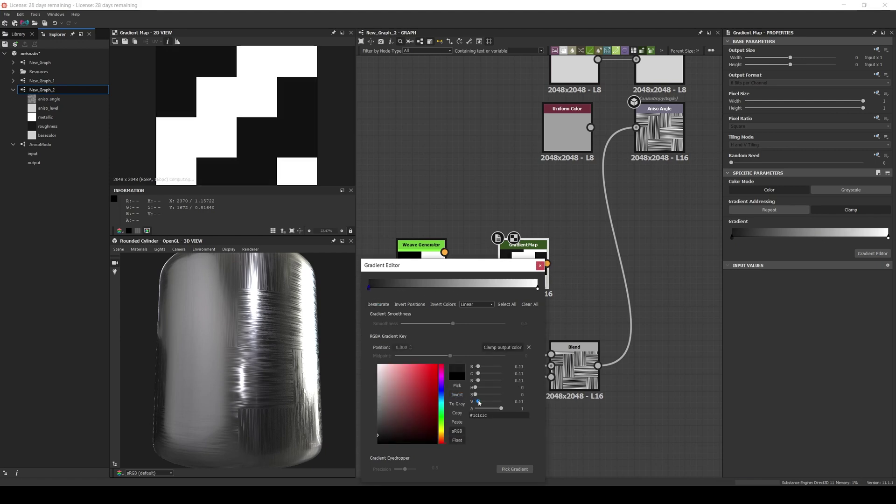
{"action": "left_click", "coordinate": [537, 289]}
{"action": "left_click_drag", "start_coordinate": [501, 401], "coordinate": [497, 402]}
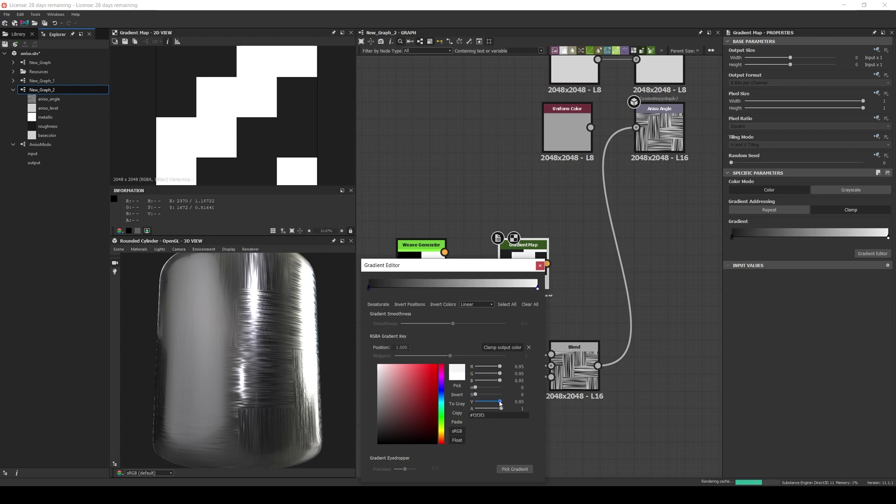
{"action": "left_click", "coordinate": [540, 265]}
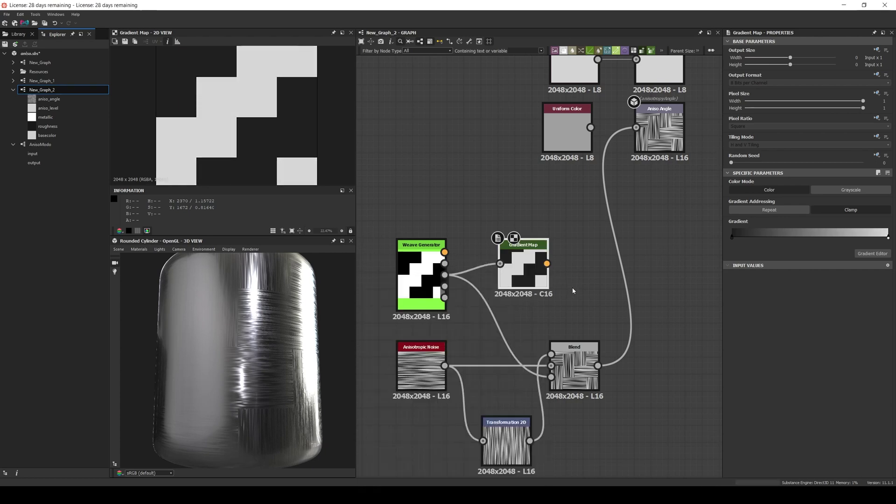
Connect the Gradient Map output to the Base Color output node in place of the Uniform Color
{"action": "scroll", "coordinate": [550, 318], "scroll_direction": "down", "scroll_amount": 3}
{"action": "middle_click_drag", "start_coordinate": [541, 329], "coordinate": [541, 366]}
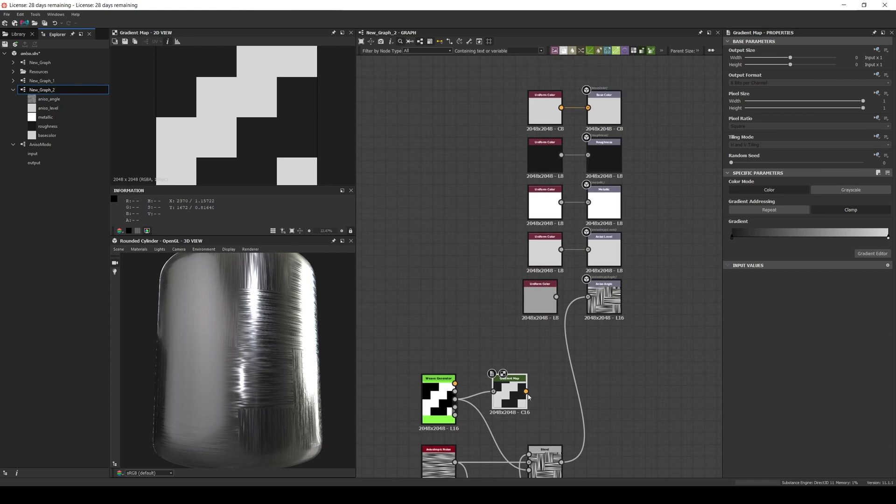
{"action": "left_click_drag", "start_coordinate": [526, 391], "coordinate": [587, 108]}
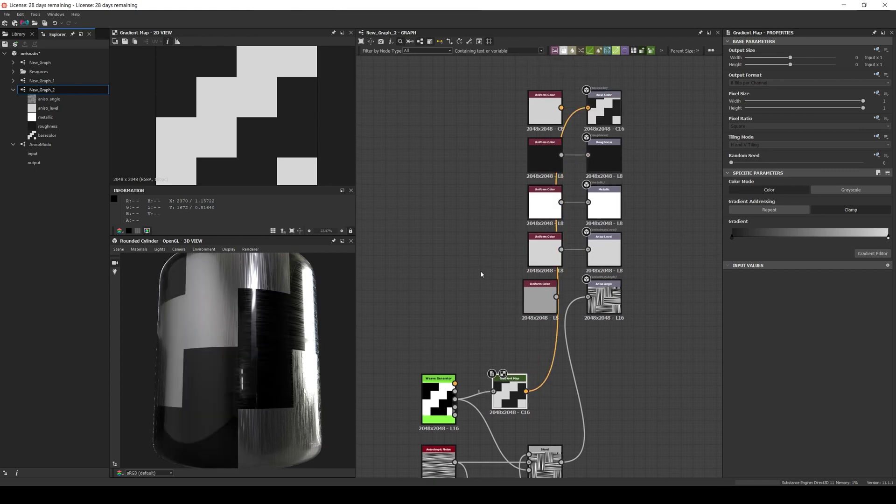
{"action": "scroll", "coordinate": [442, 295], "scroll_direction": "down", "scroll_amount": 1}
{"action": "scroll", "coordinate": [189, 298], "scroll_direction": "down", "scroll_amount": 2}
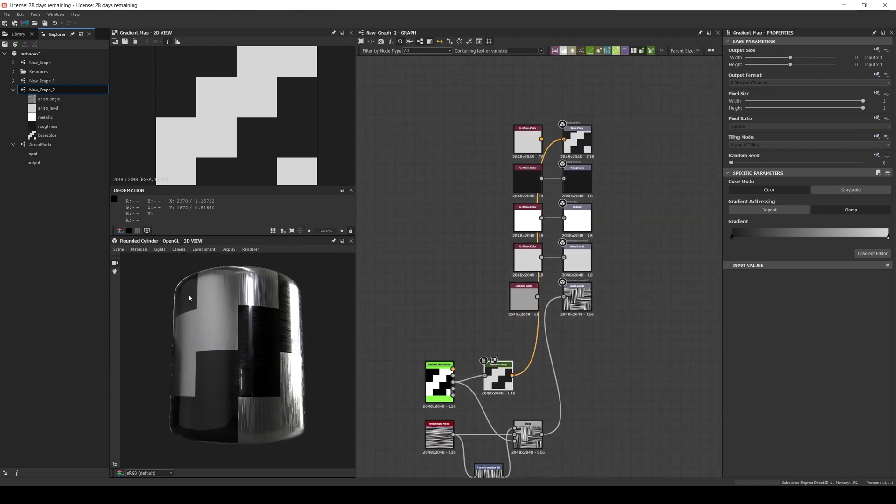
Set the Default material's Tiling to 3 and examine the weave on the rounded cylinder
{"action": "left_click", "coordinate": [139, 249]}
{"action": "mouse_move", "coordinate": [149, 257]}
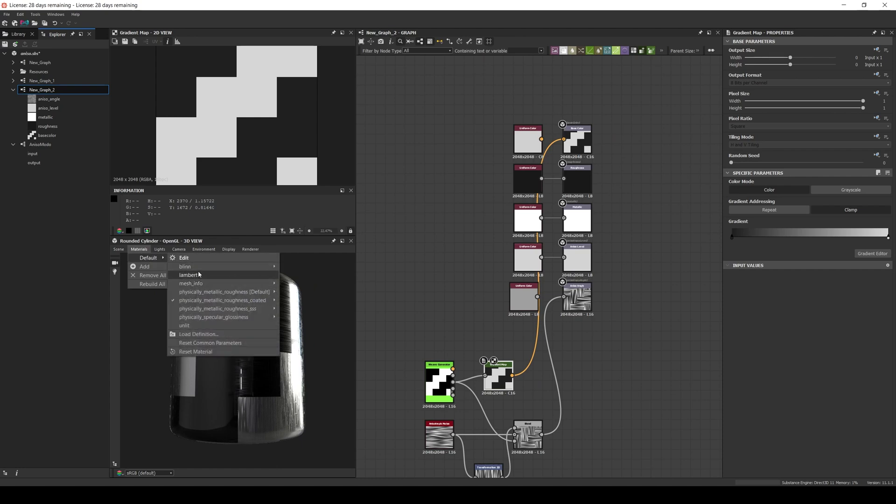
{"action": "left_click", "coordinate": [200, 258]}
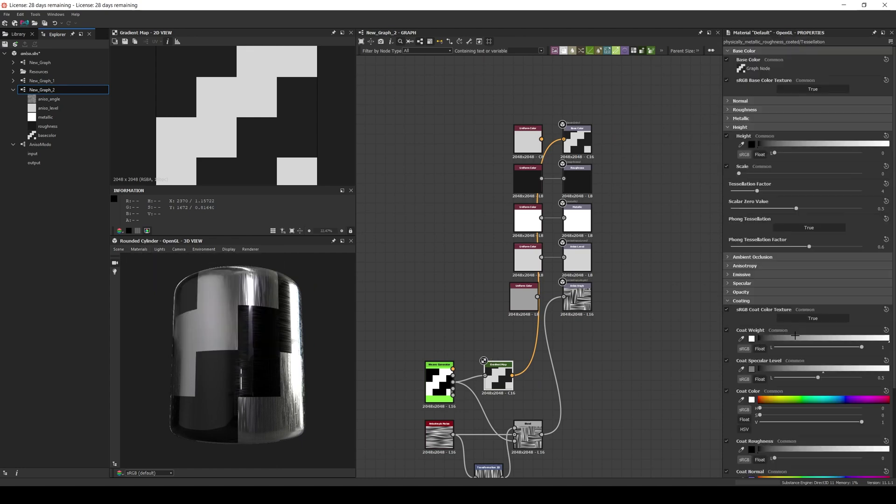
{"action": "scroll", "coordinate": [794, 337], "scroll_direction": "down", "scroll_amount": 5}
{"action": "left_click", "coordinate": [882, 452]}
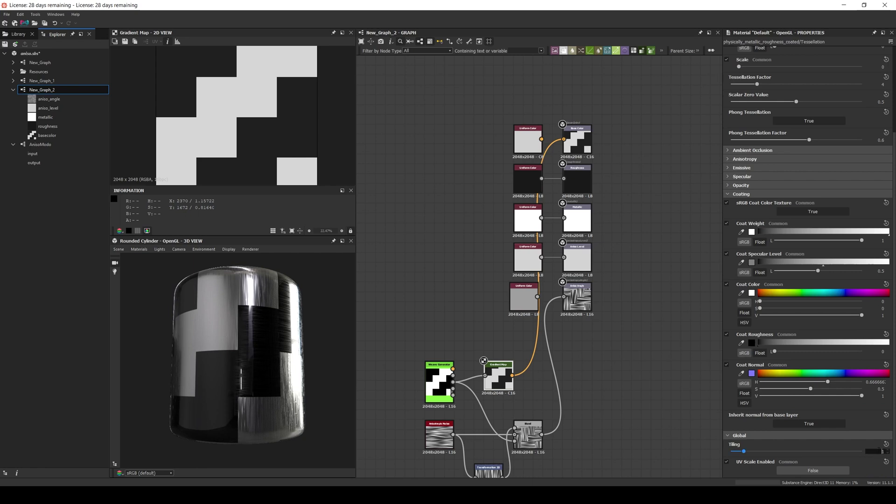
{"action": "type", "text": "3"}
{"action": "key", "text": "Return"}
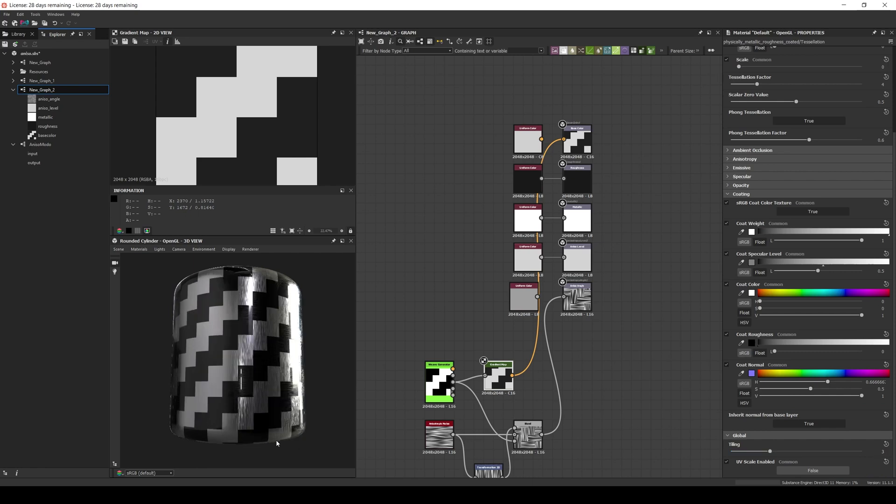
{"action": "left_click_drag", "start_coordinate": [277, 444], "coordinate": [279, 420]}
Insert a Levels node between Anisotropic Noise and its connections to Blend and Transformation 2D
{"action": "middle_click_drag", "start_coordinate": [478, 445], "coordinate": [490, 359]}
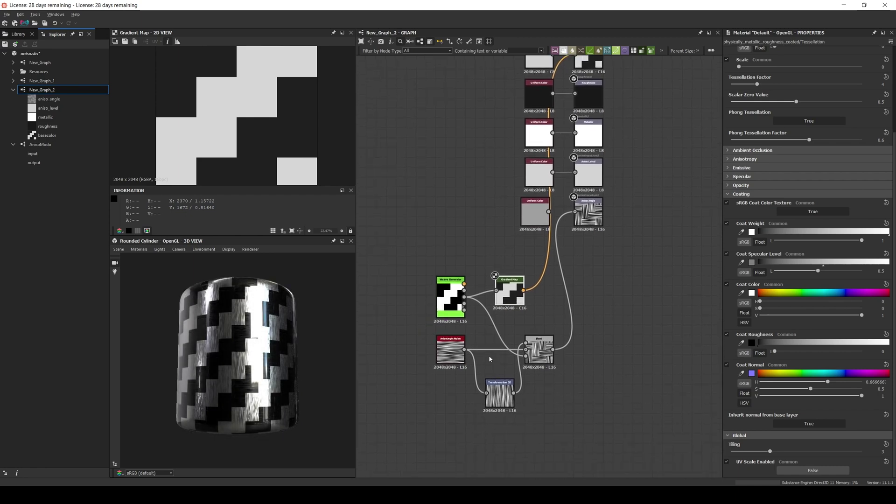
{"action": "scroll", "coordinate": [436, 373], "scroll_direction": "up", "scroll_amount": 3}
{"action": "left_click_drag", "start_coordinate": [467, 327], "coordinate": [416, 326]}
{"action": "key", "text": "space"}
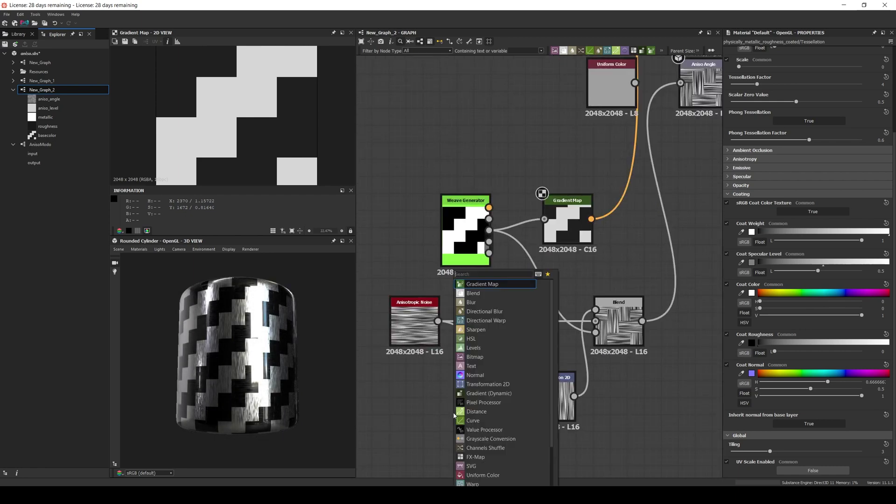
{"action": "type", "text": "levels"}
{"action": "key", "text": "Return"}
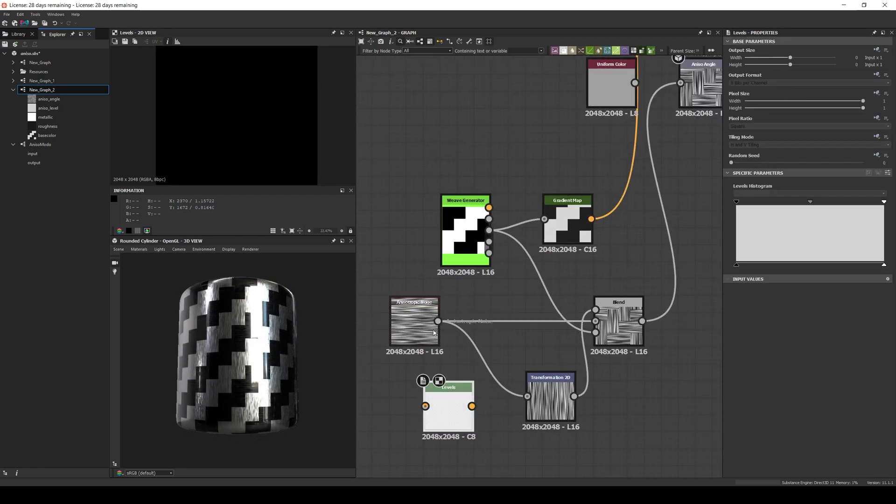
{"action": "left_click_drag", "start_coordinate": [438, 321], "coordinate": [459, 321], "text": "shift"}
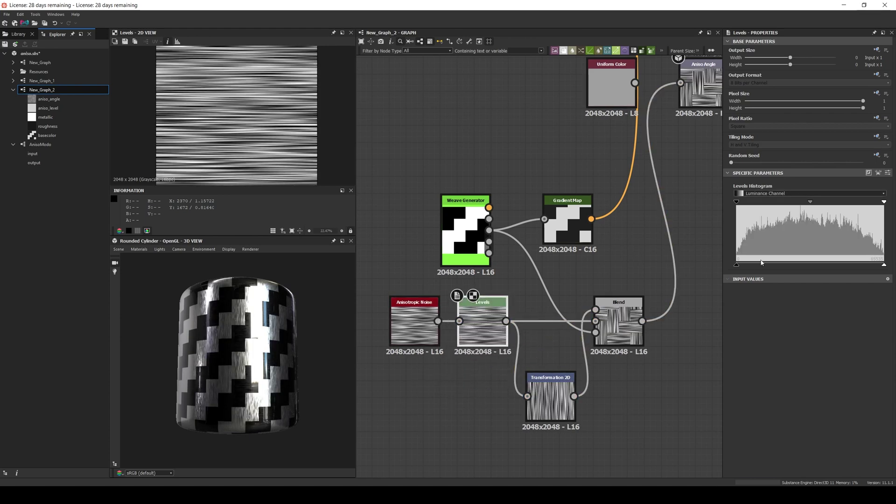
Brighten the noise in Levels by raising the output black level to about mid-range and shifting the midtones toward black, and inspect the cylinder
{"action": "left_click_drag", "start_coordinate": [741, 267], "coordinate": [813, 265]}
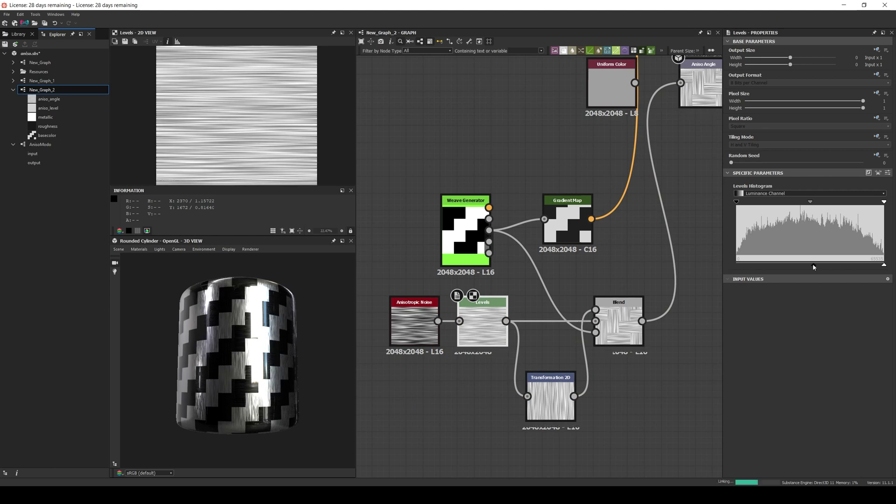
{"action": "left_click_drag", "start_coordinate": [810, 202], "coordinate": [793, 202]}
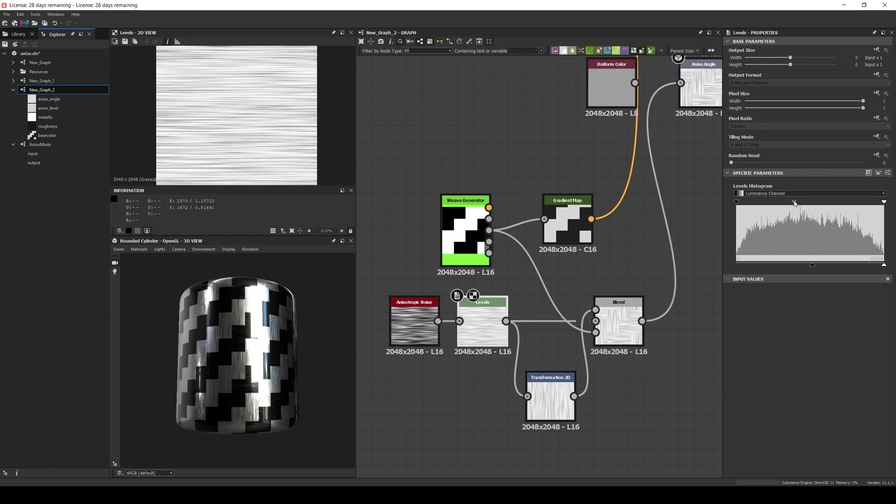
{"action": "scroll", "coordinate": [230, 360], "scroll_direction": "down", "scroll_amount": 2}
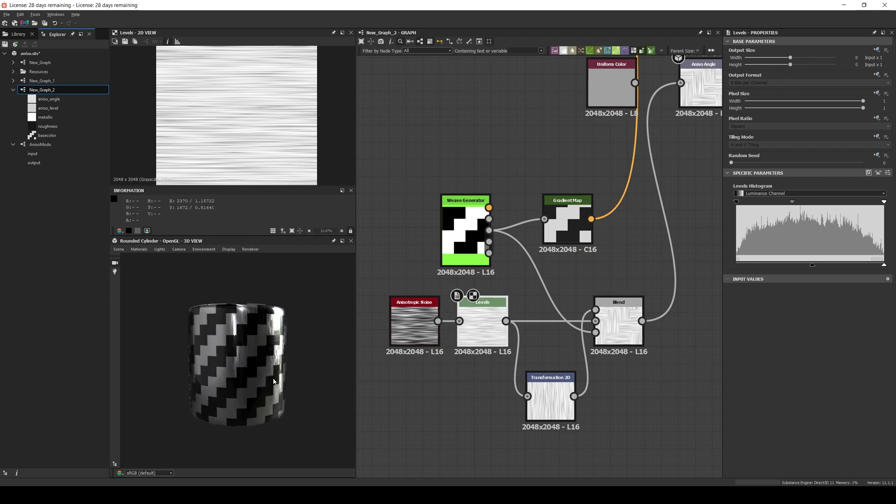
{"action": "left_click_drag", "start_coordinate": [230, 361], "coordinate": [255, 359]}
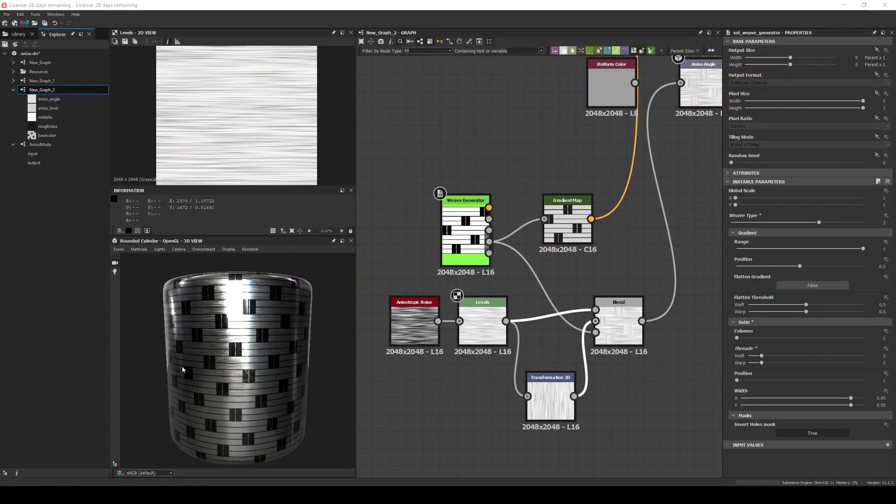
Set the Weave Generator's Weave Type to 2 and open its Twill settings
{"action": "left_click_drag", "start_coordinate": [185, 370], "coordinate": [189, 370], "text": "shift"}
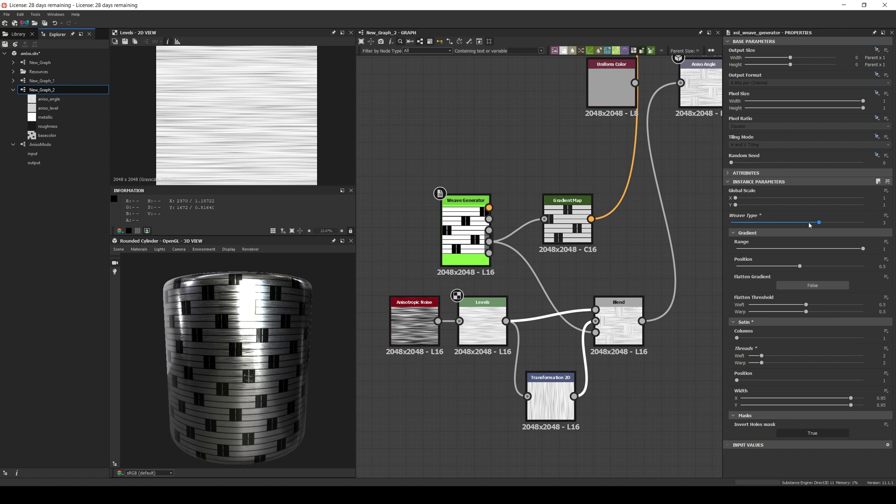
{"action": "left_click_drag", "start_coordinate": [801, 222], "coordinate": [792, 222]}
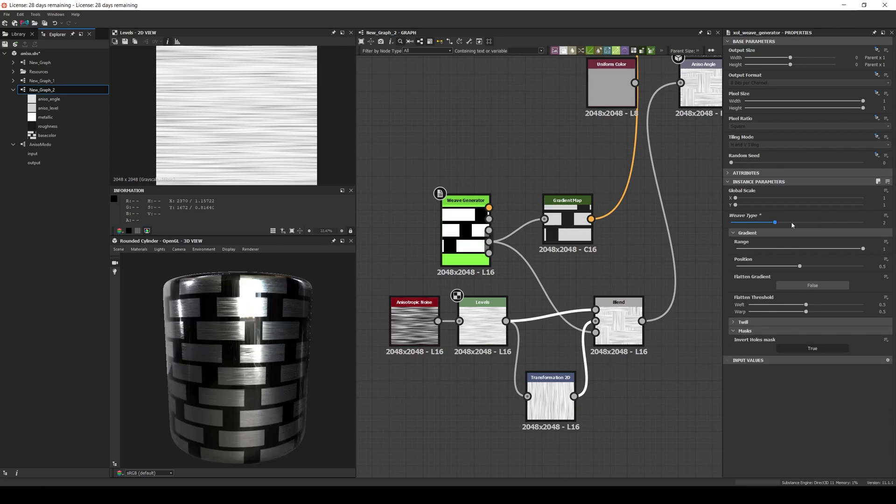
{"action": "left_click", "coordinate": [743, 322]}
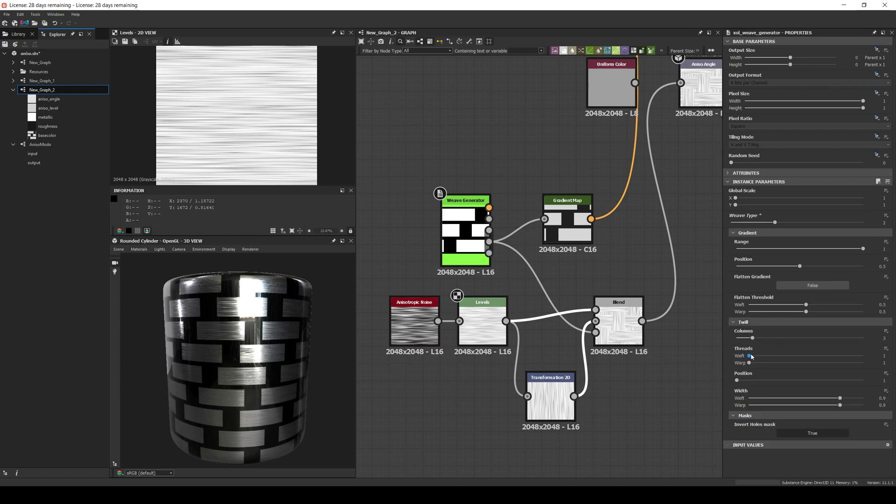